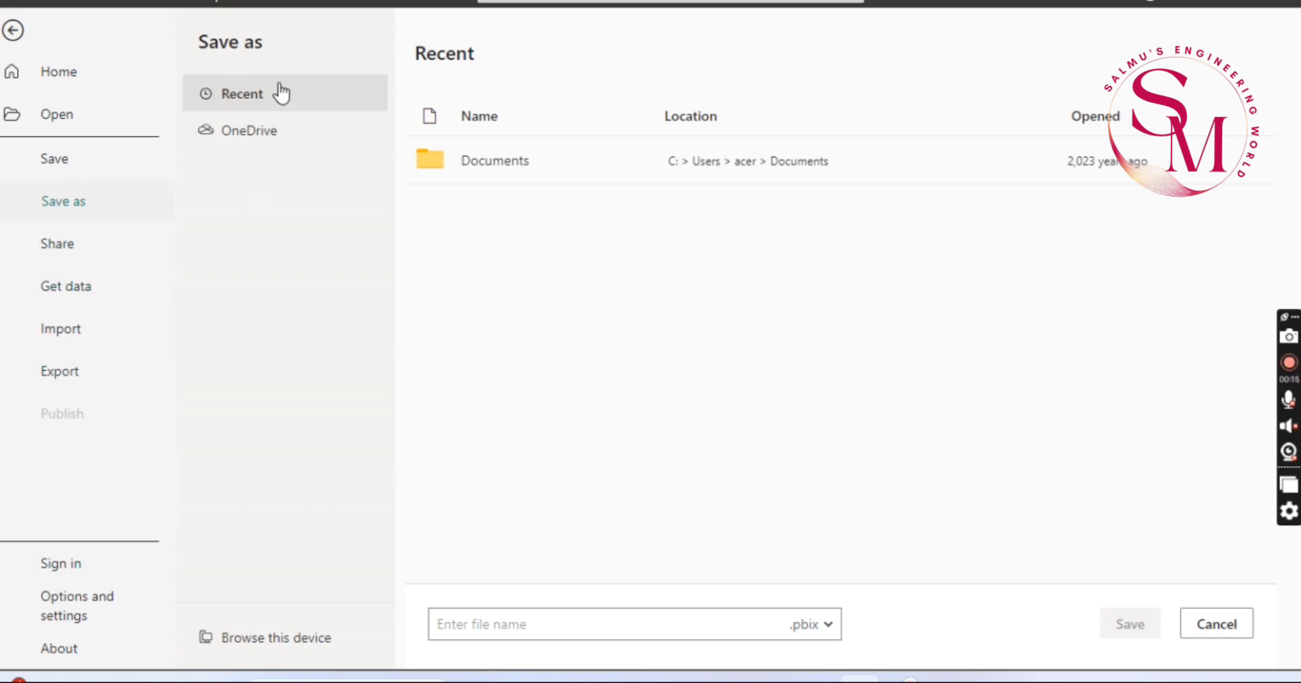
# Choose OneDrive as the Save as location and bring up the Save this file dialog.
pyautogui.click(240, 129)
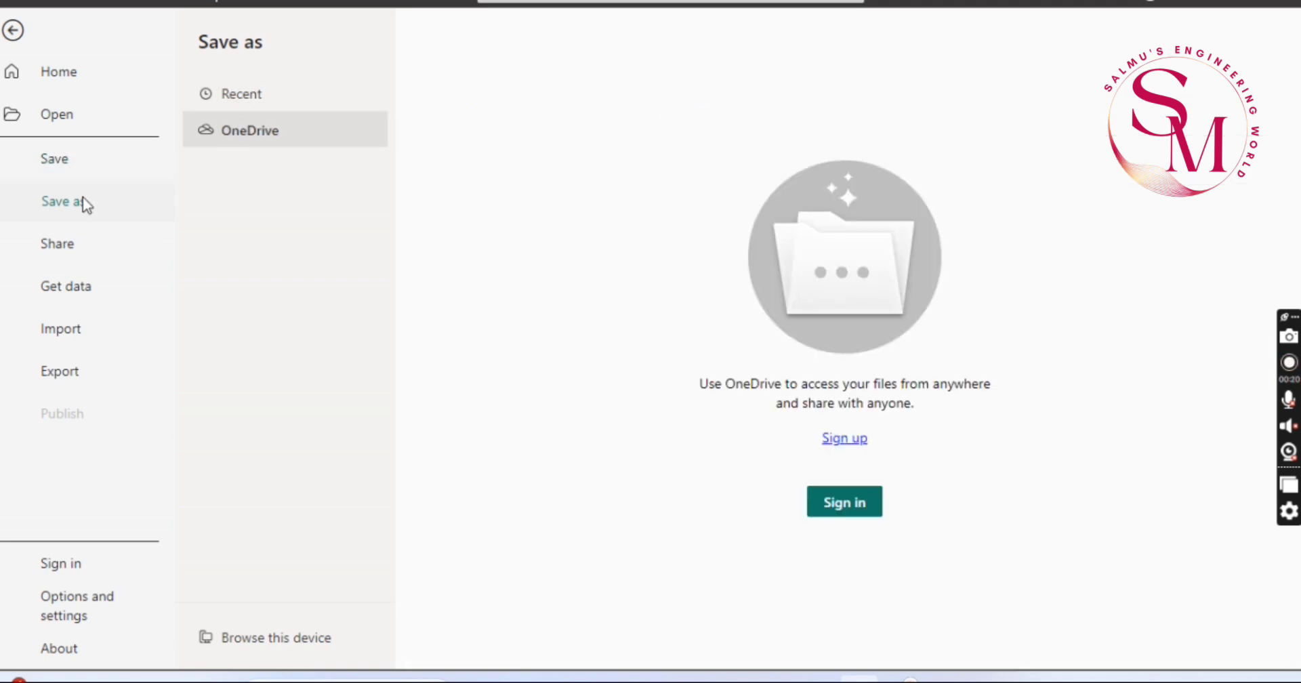
pyautogui.click(74, 161)
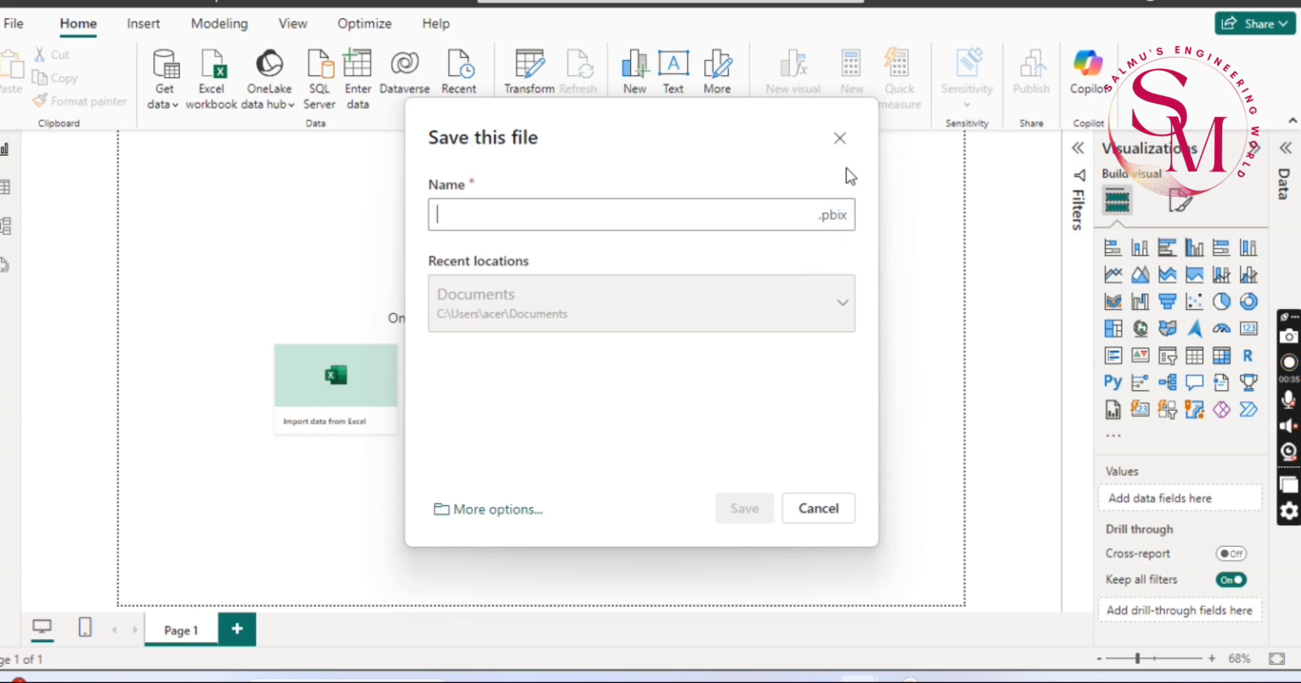
# Dismiss the save prompt, view the Save as locations, then go to Options and settings.
pyautogui.click(835, 135)
pyautogui.click(53, 200)
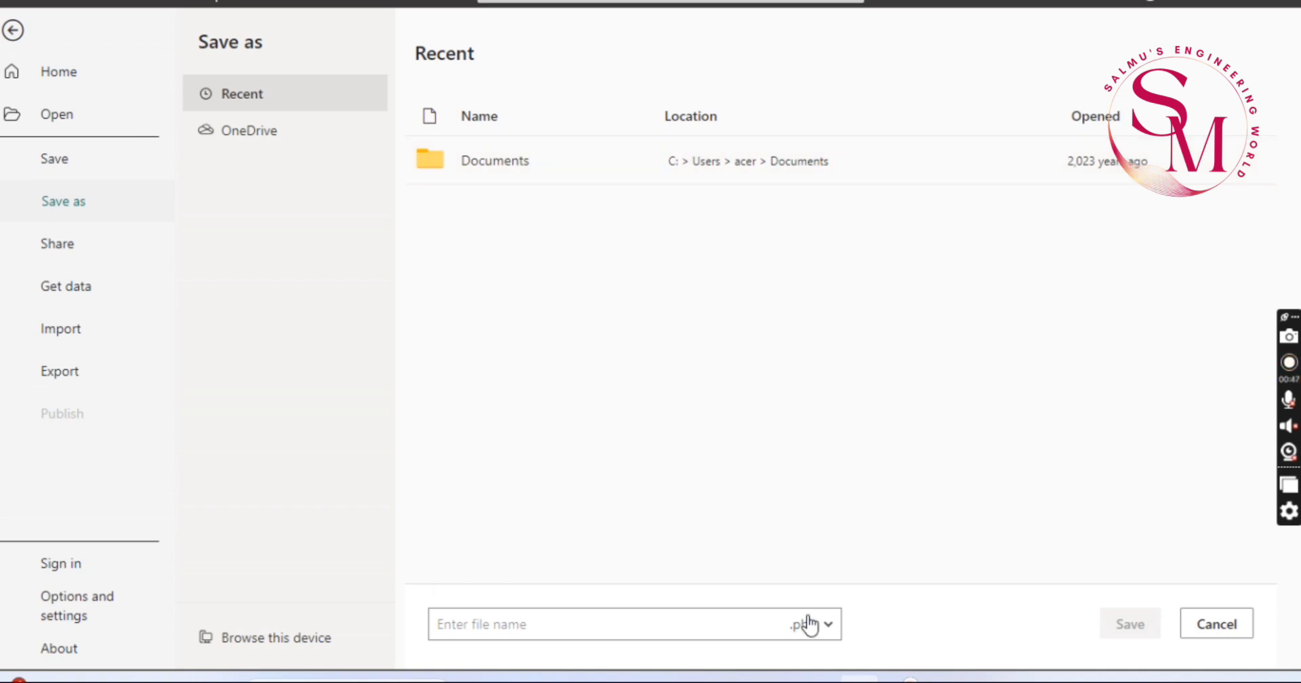
pyautogui.click(103, 618)
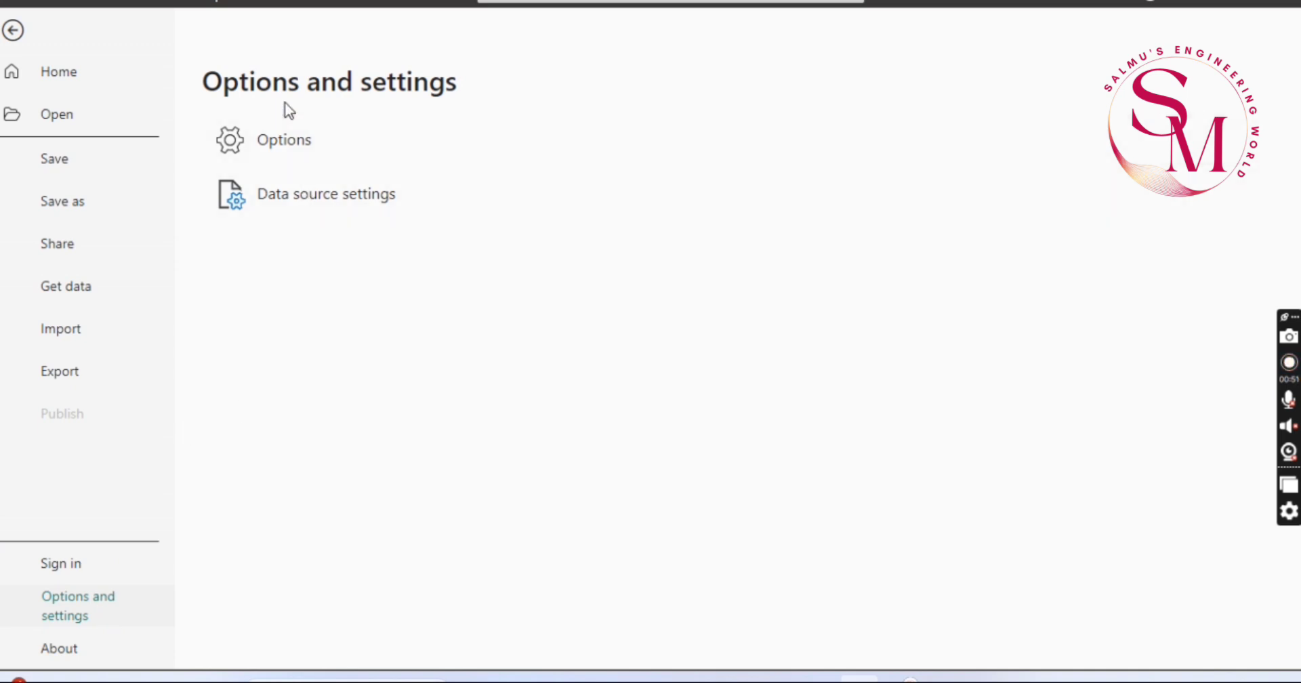
# Open the Options dialog on its Global Data Load page.
pyautogui.click(284, 143)
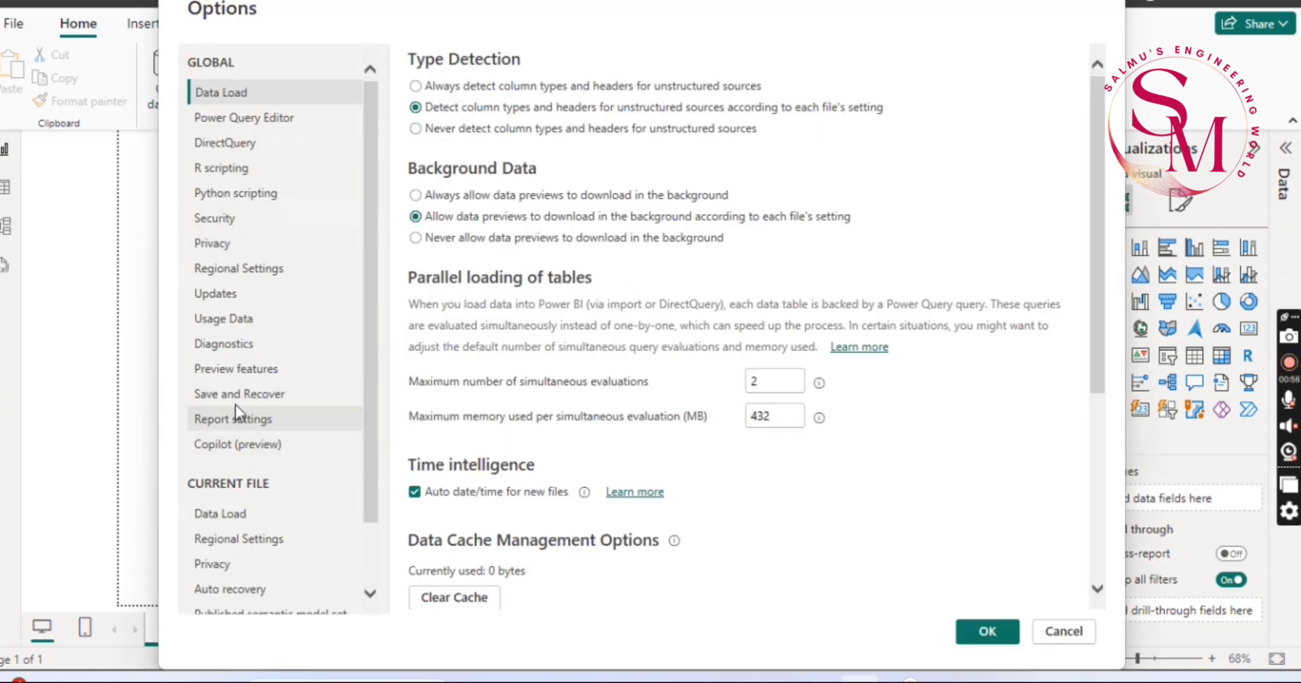
# Turn on the Modern visual tooltips preview feature, acknowledge the restart notice, and close Options.
pyautogui.click(234, 371)
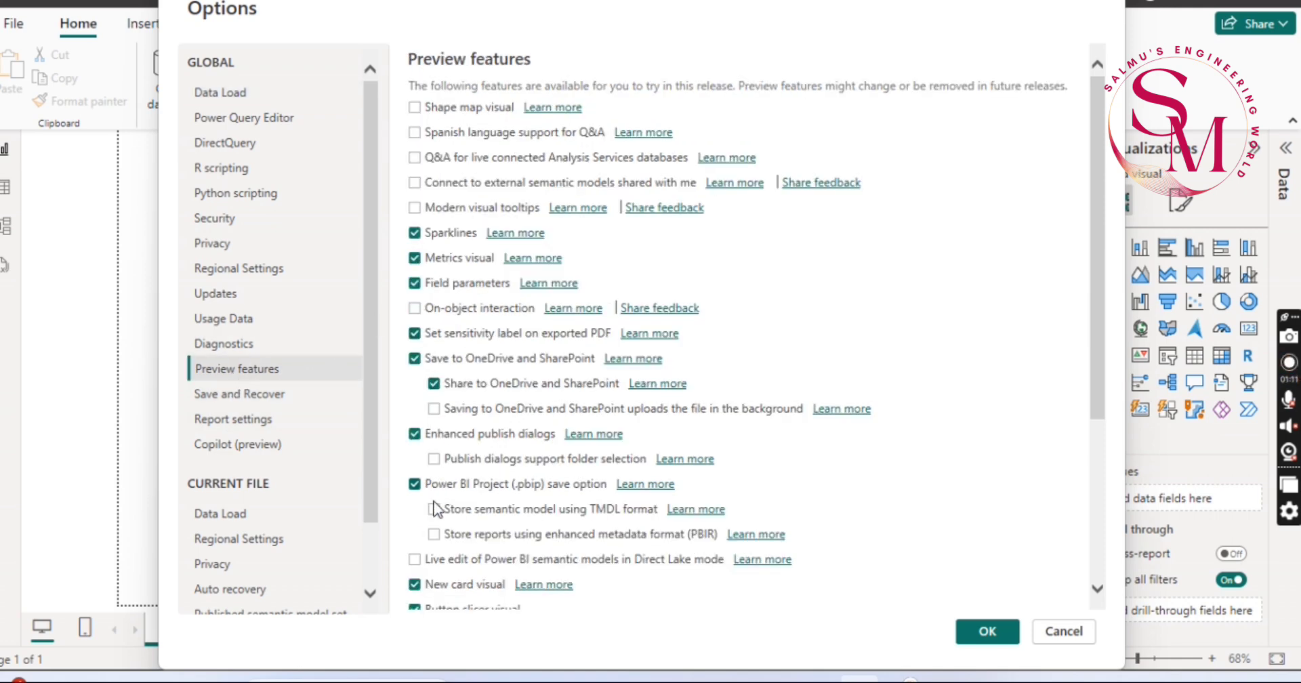
pyautogui.scroll(-3, 442, 543)
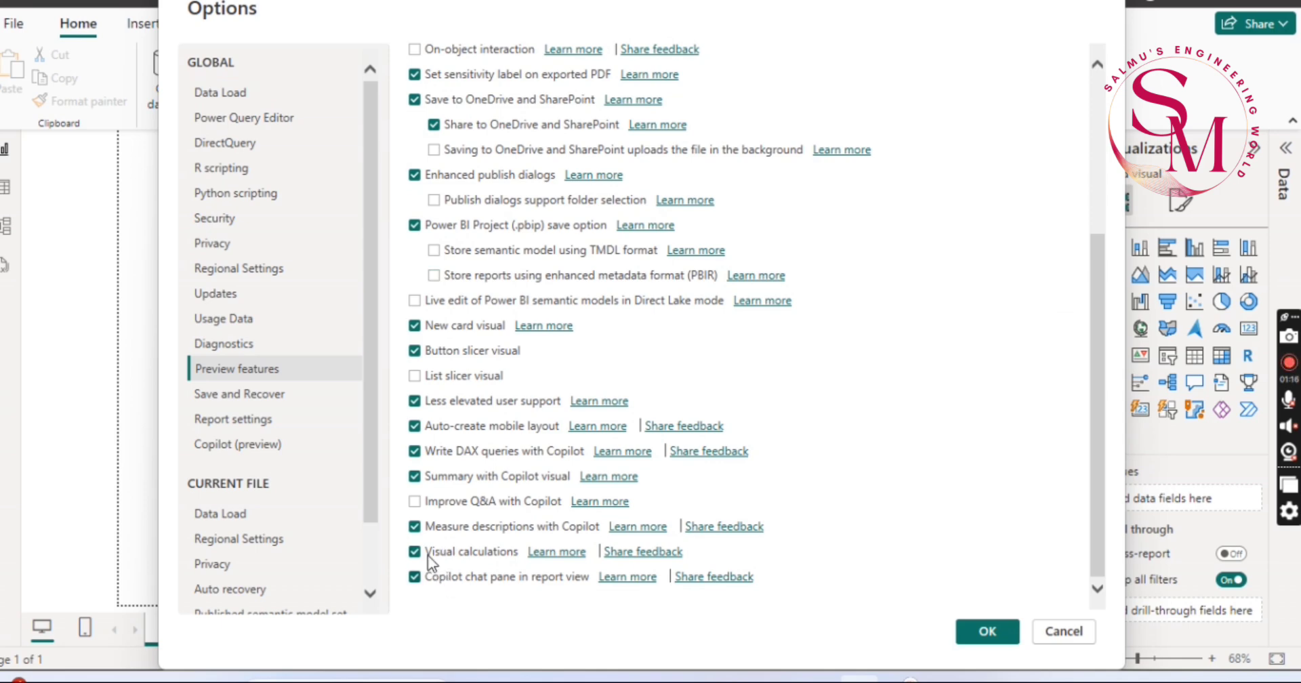
pyautogui.scroll(3, 416, 512)
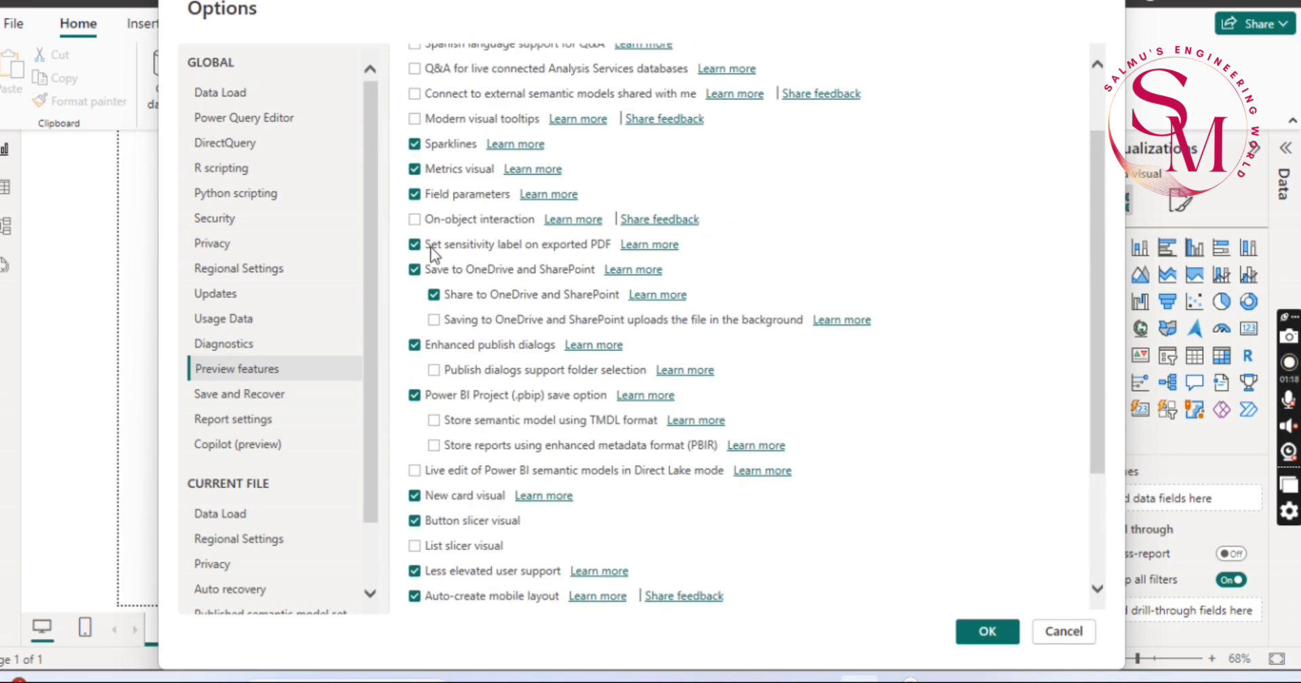
pyautogui.scroll(2, 454, 166)
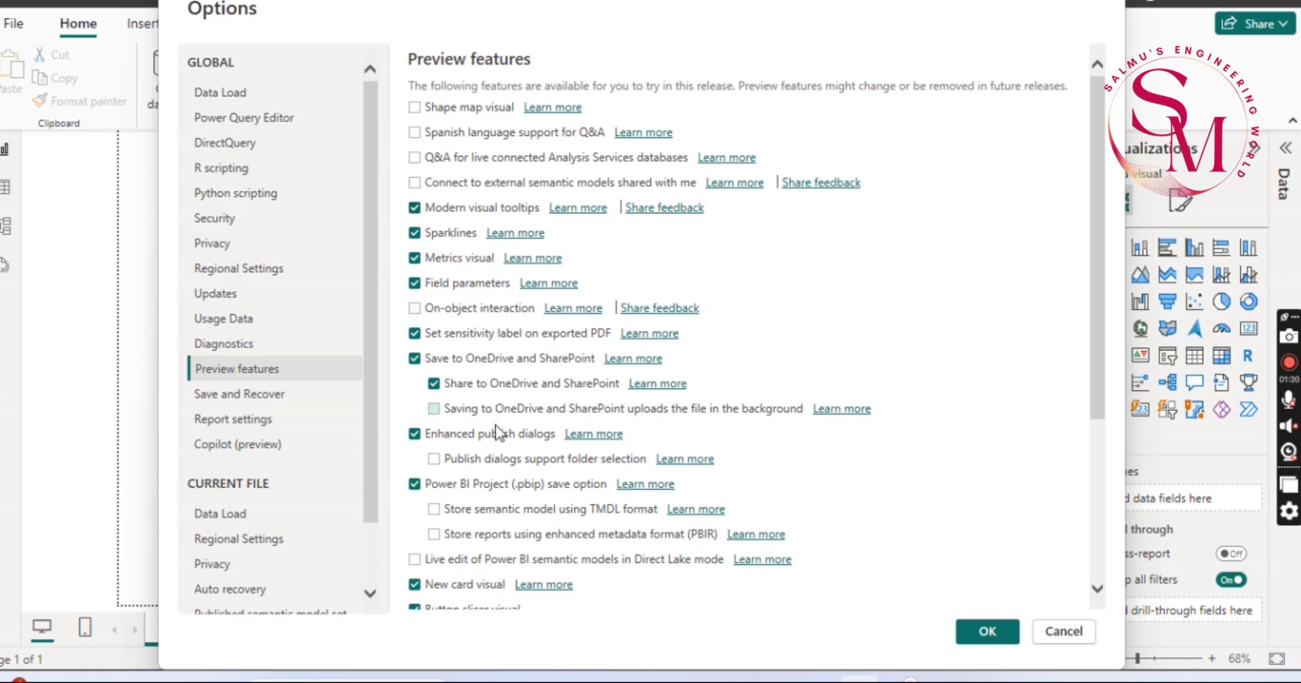
pyautogui.scroll(-3, 497, 436)
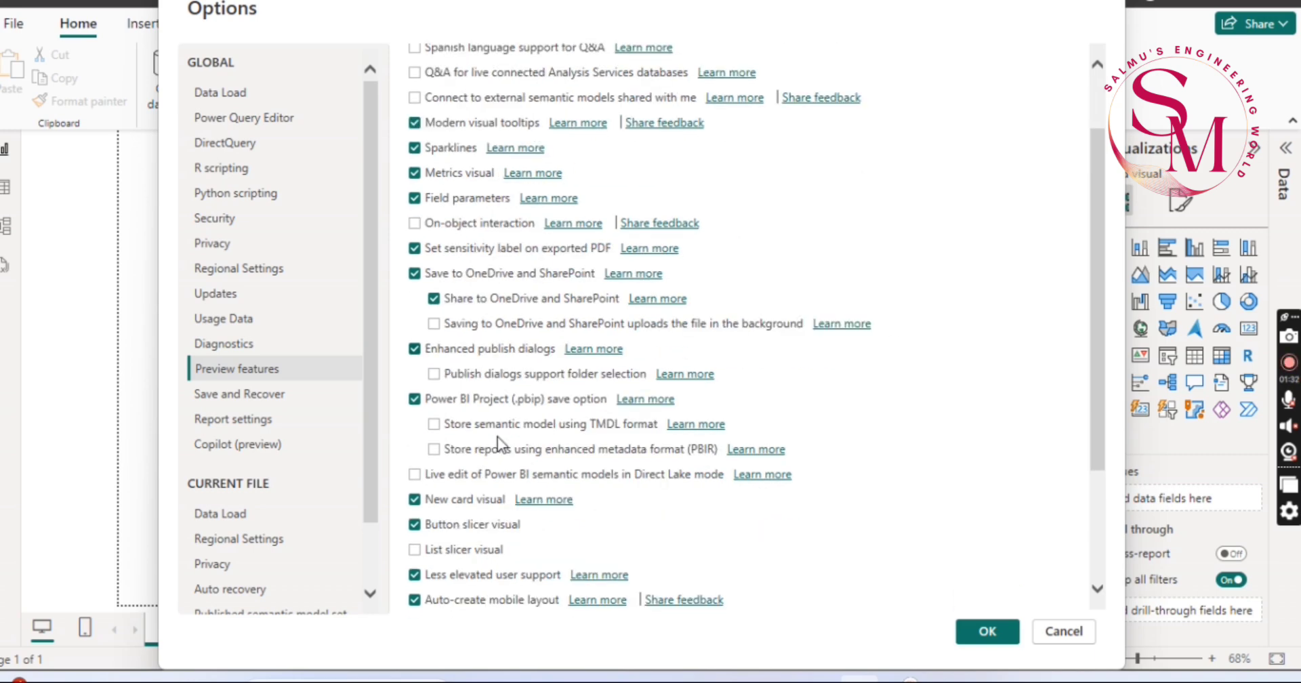
pyautogui.scroll(-6, 498, 445)
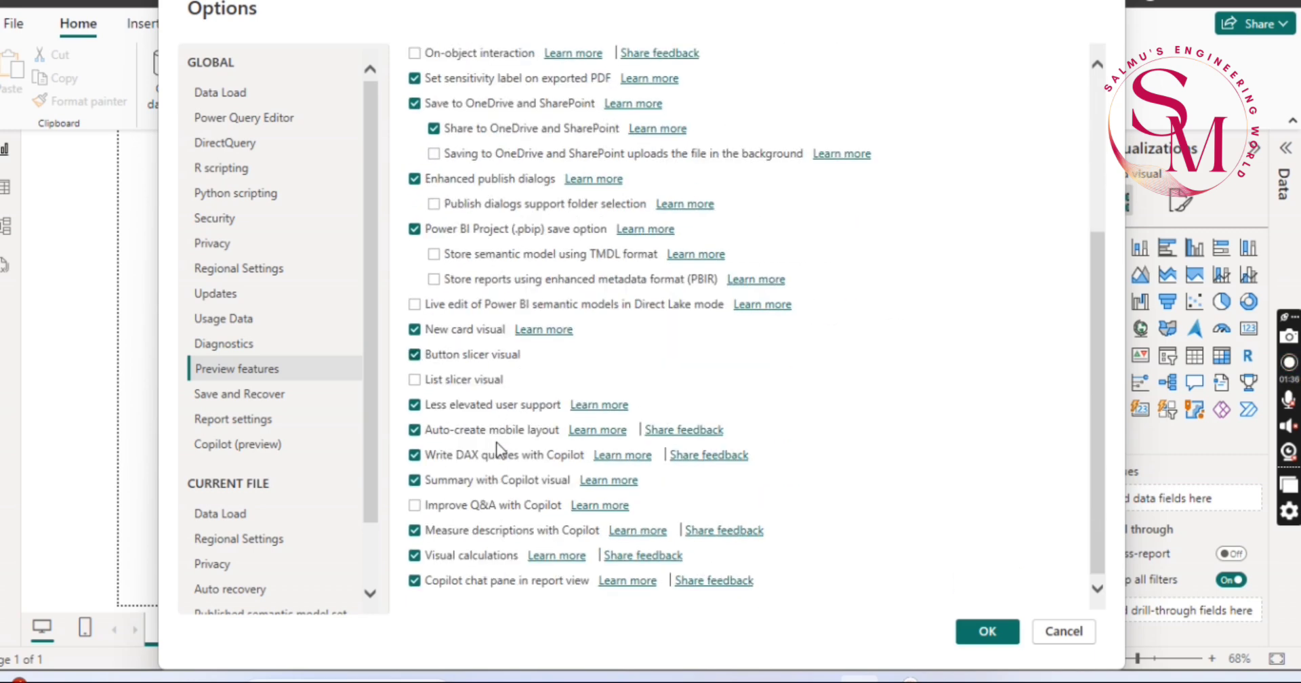
pyautogui.click(985, 624)
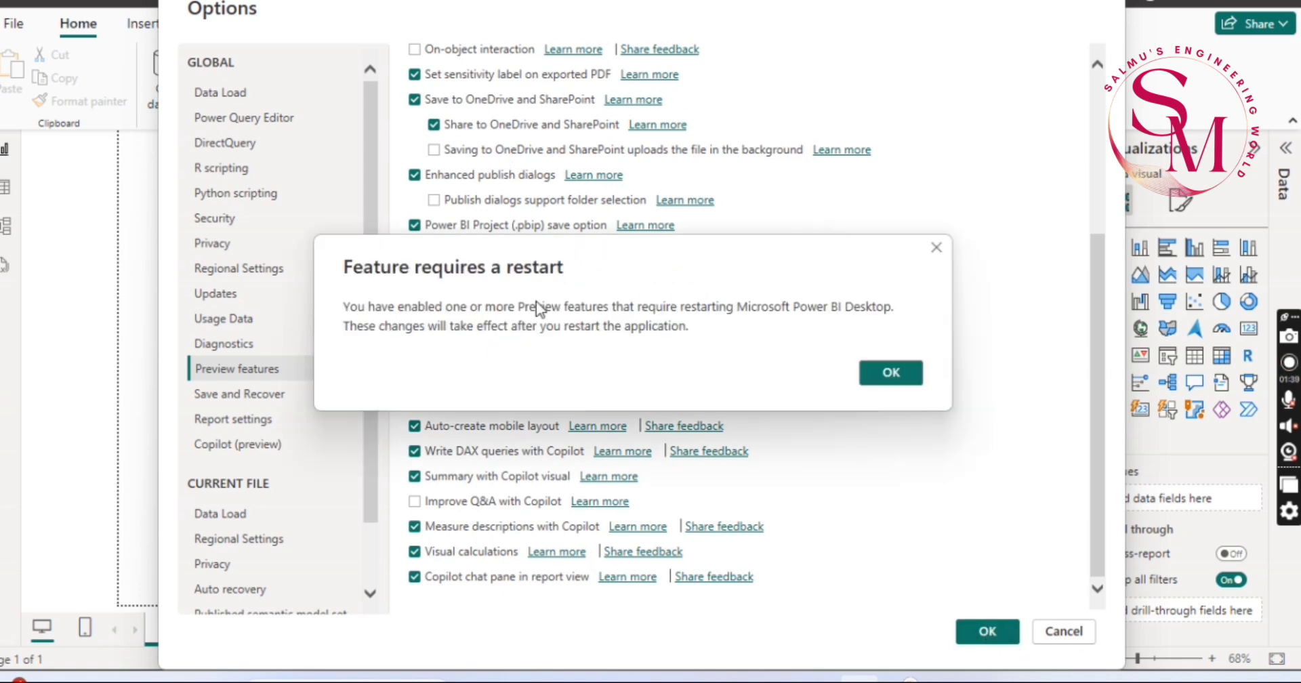
pyautogui.click(910, 373)
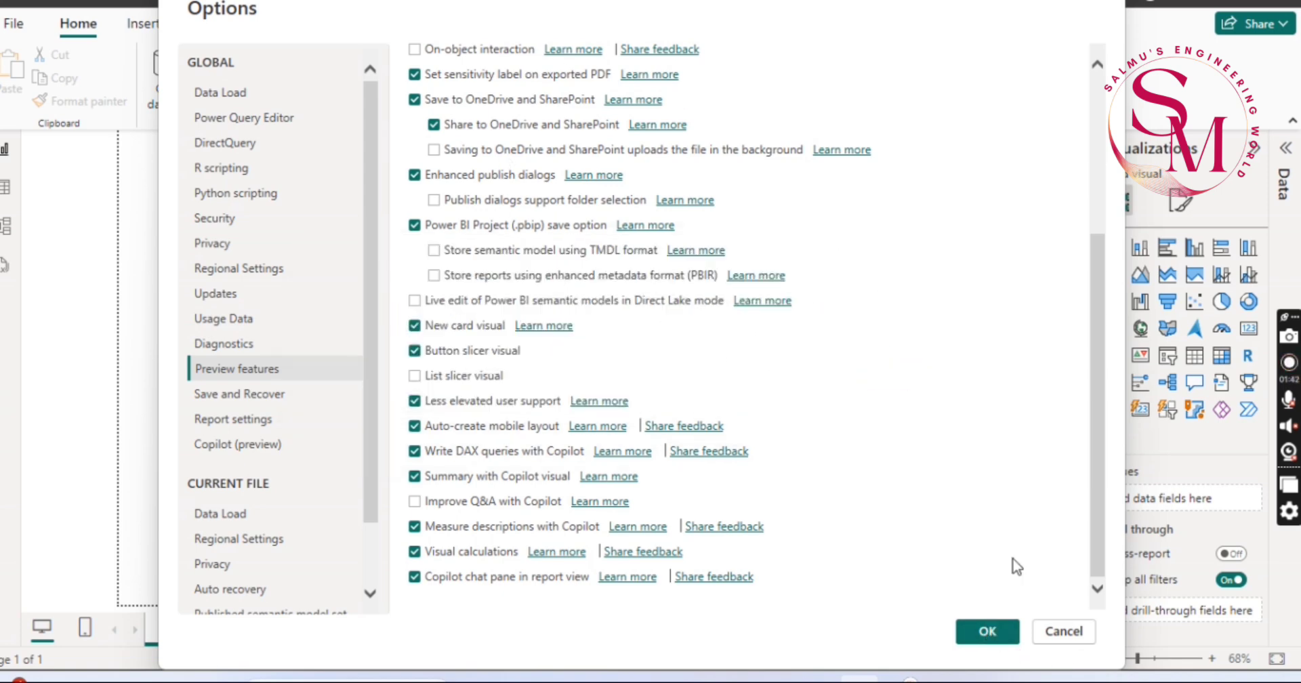
pyautogui.click(987, 630)
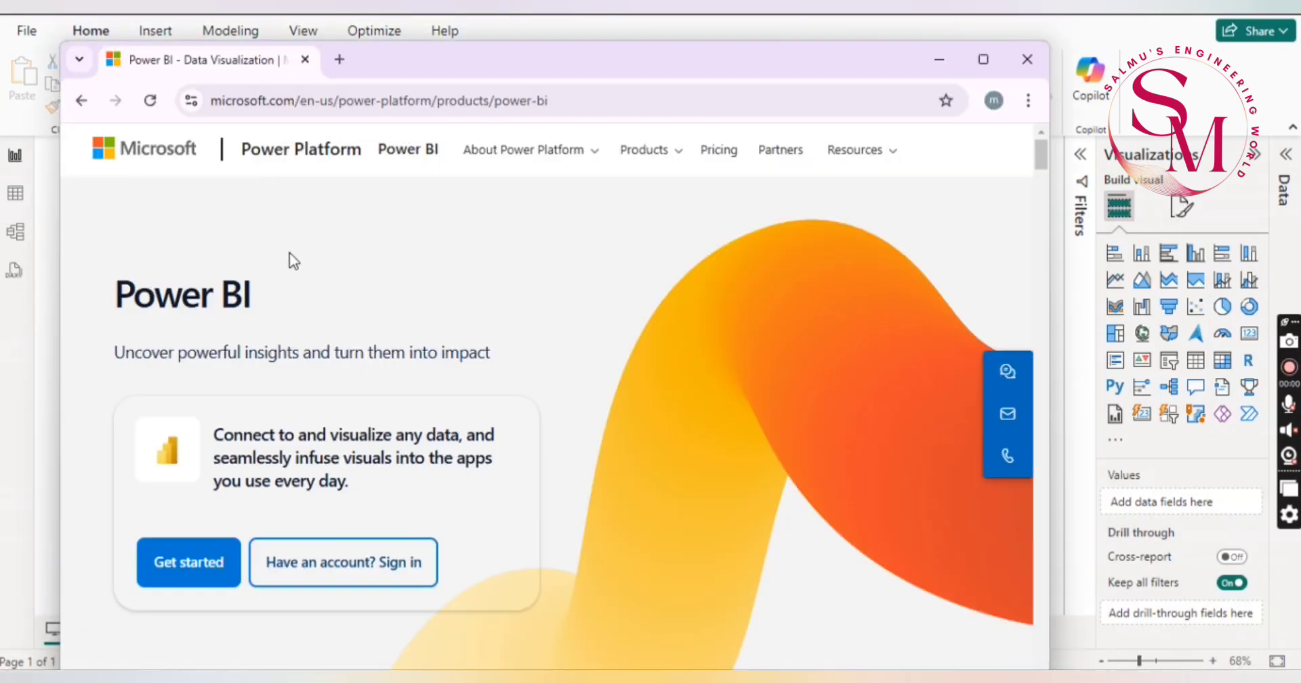
# Scroll the Power BI product page and bring up its Resources menu.
pyautogui.scroll(-1, 296, 407)
pyautogui.scroll(-1, 296, 406)
pyautogui.scroll(2, 302, 366)
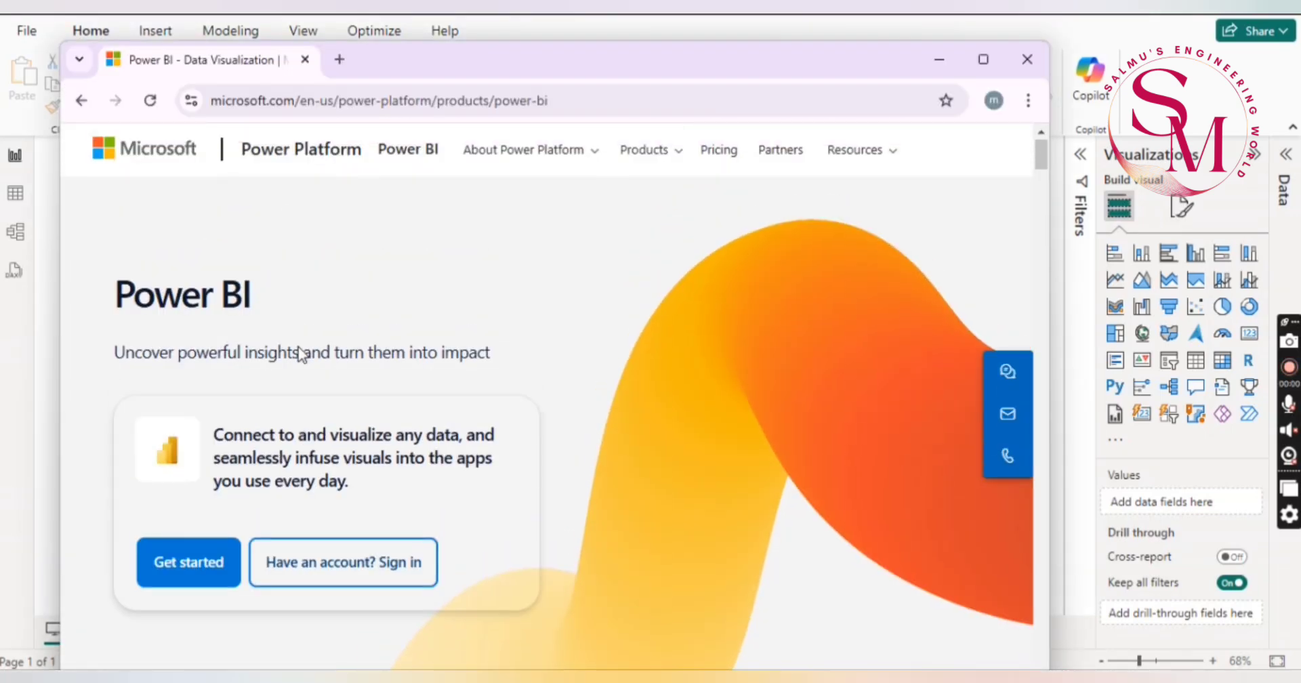
pyautogui.click(852, 149)
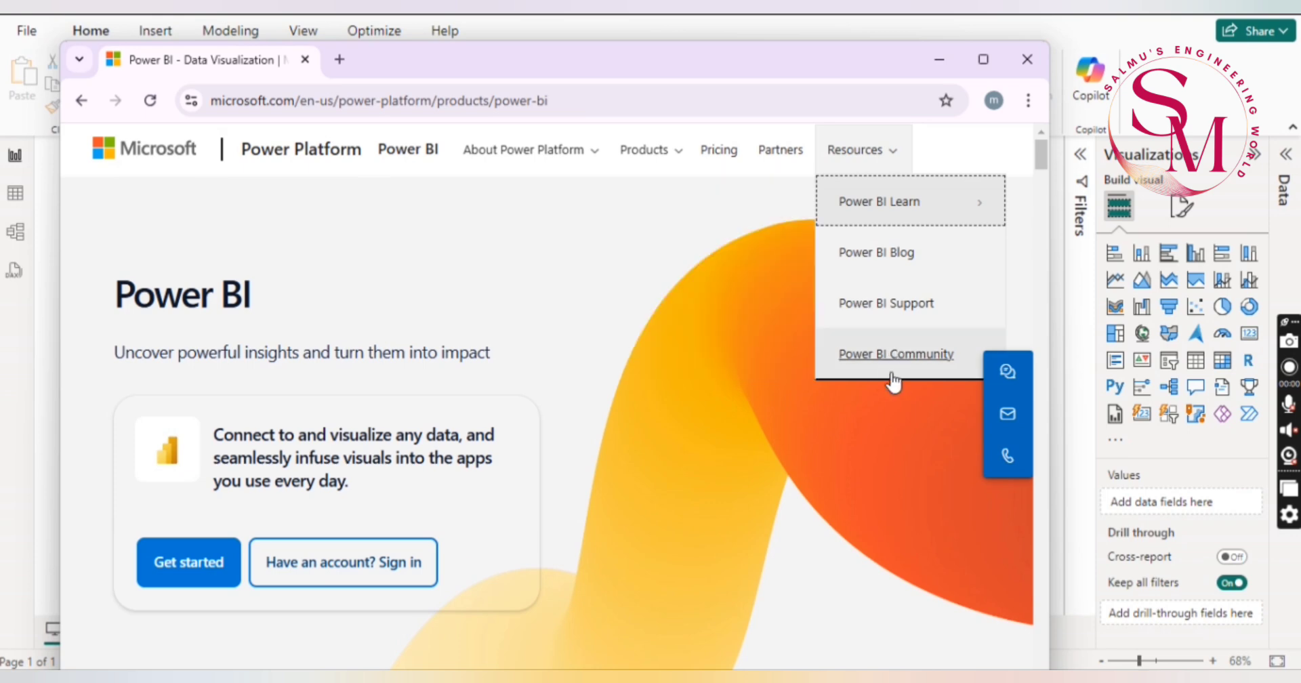
pyautogui.click(899, 162)
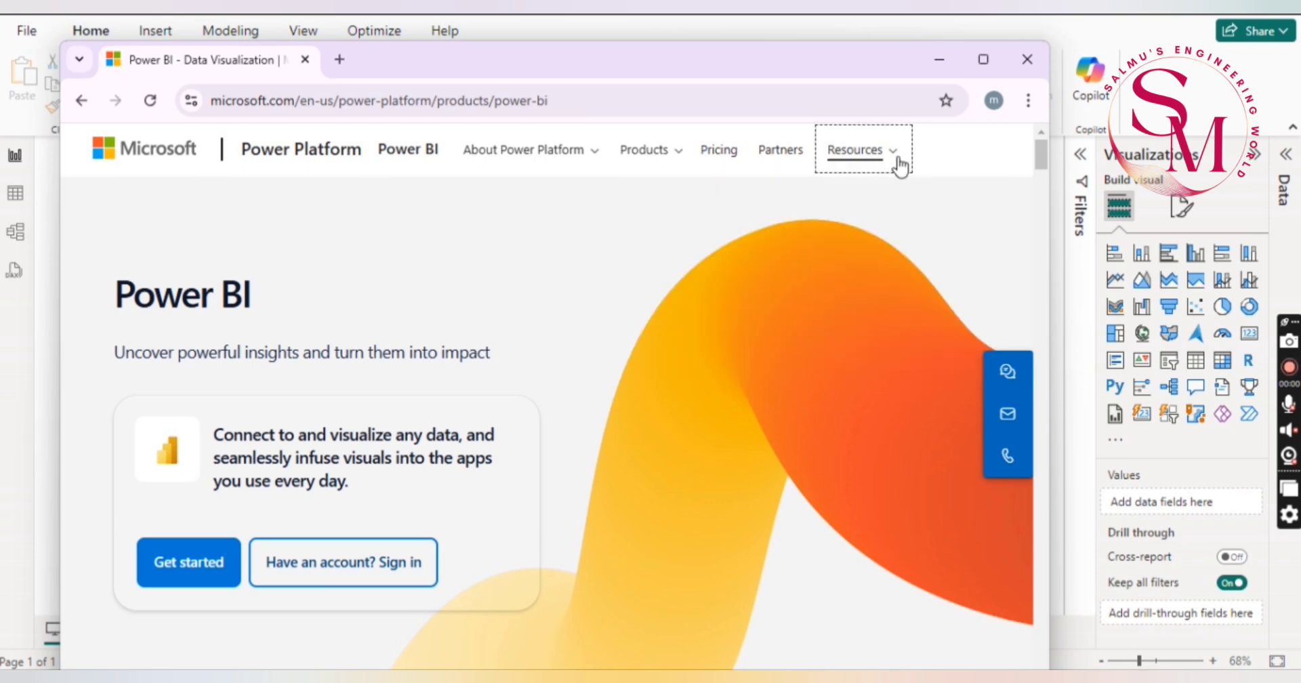
pyautogui.click(893, 163)
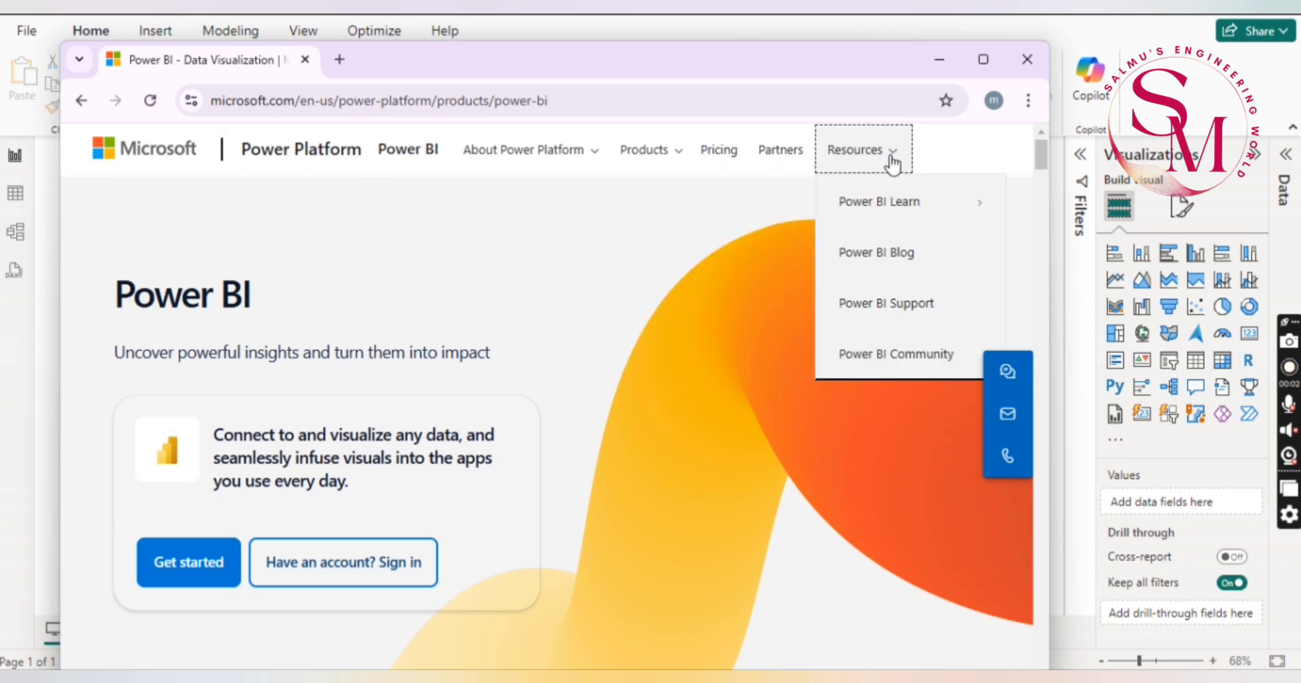
# Browse the Power BI Learn links under Resources and go to the Power BI Blog.
pyautogui.click(890, 220)
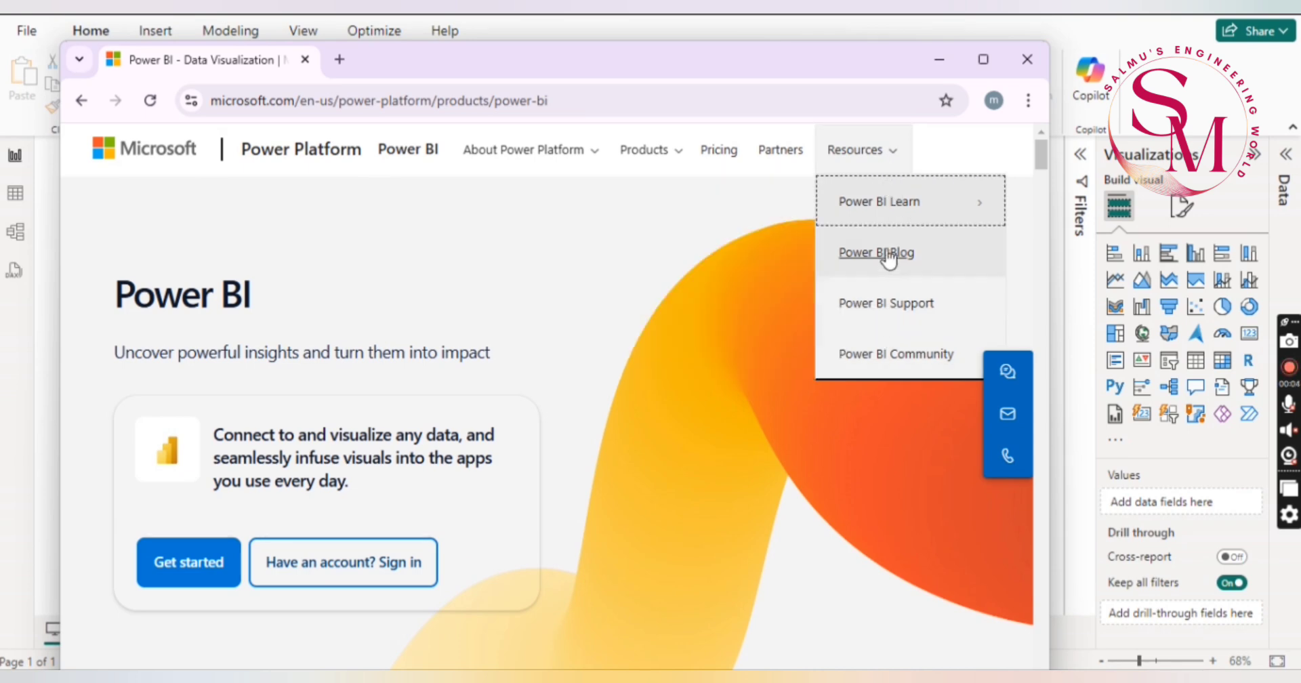
pyautogui.scroll(-7, 473, 437)
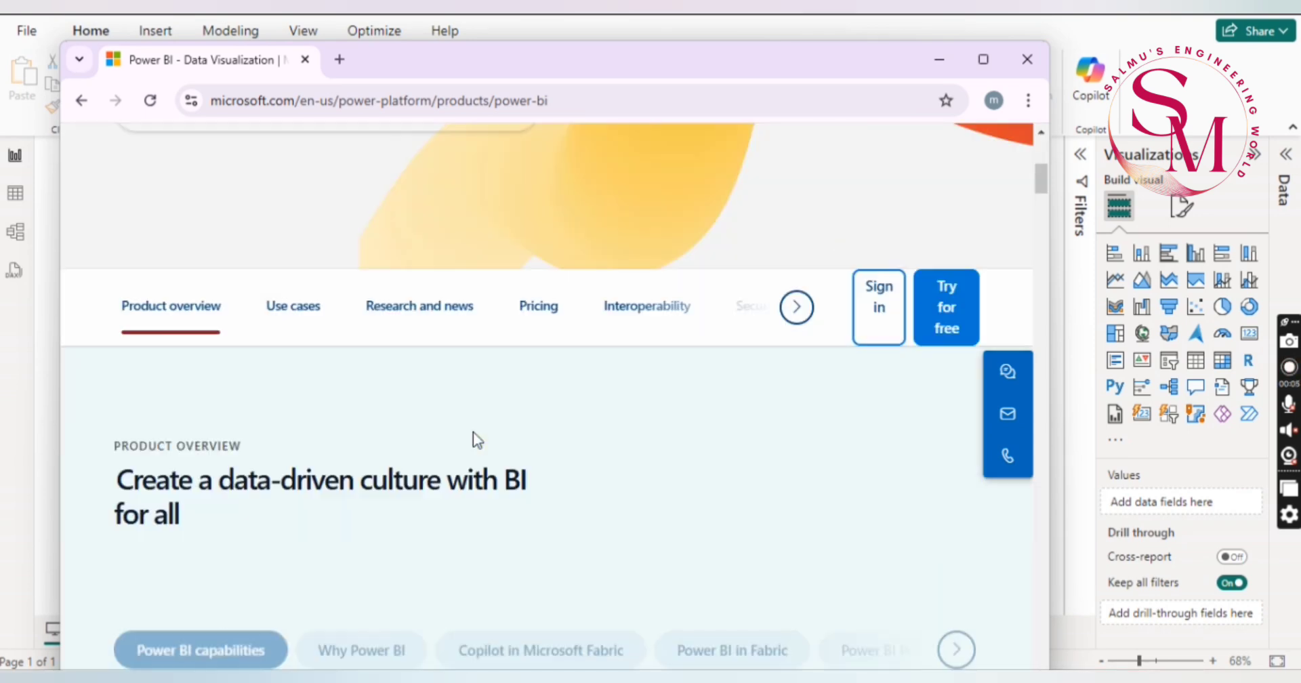
pyautogui.scroll(-6, 473, 432)
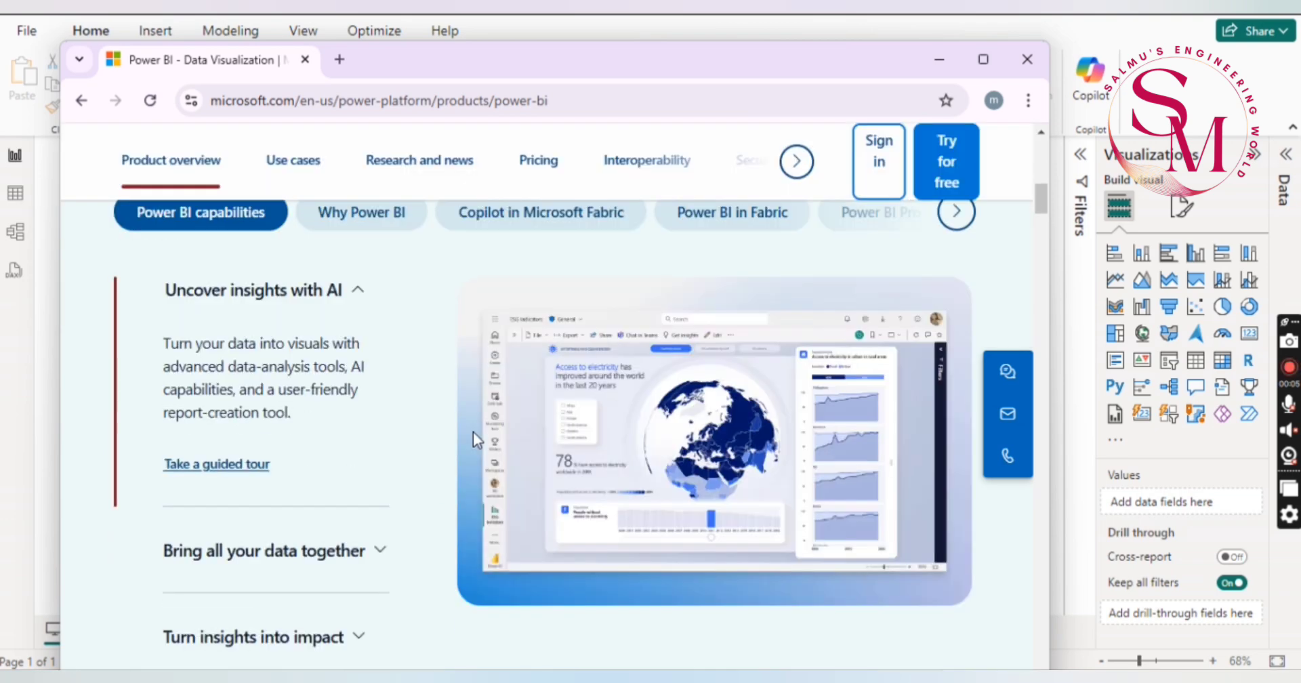
pyautogui.scroll(-3, 473, 433)
pyautogui.scroll(8, 473, 433)
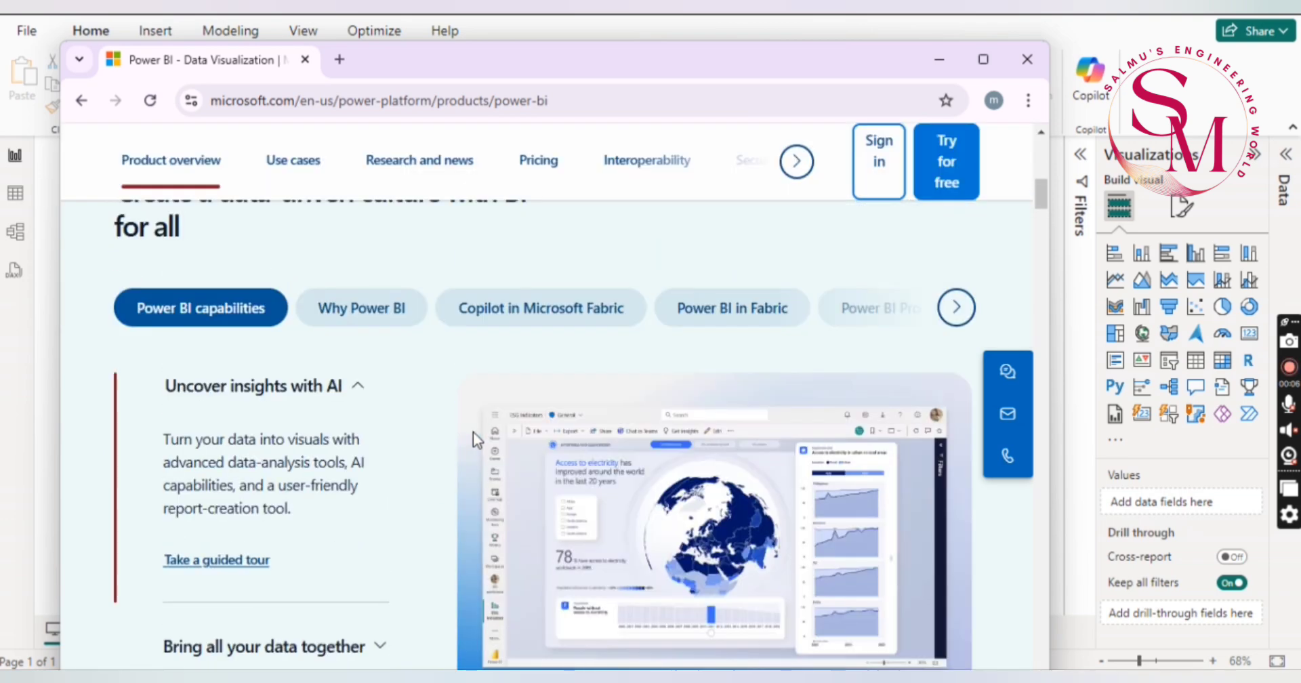
pyautogui.scroll(5, 473, 432)
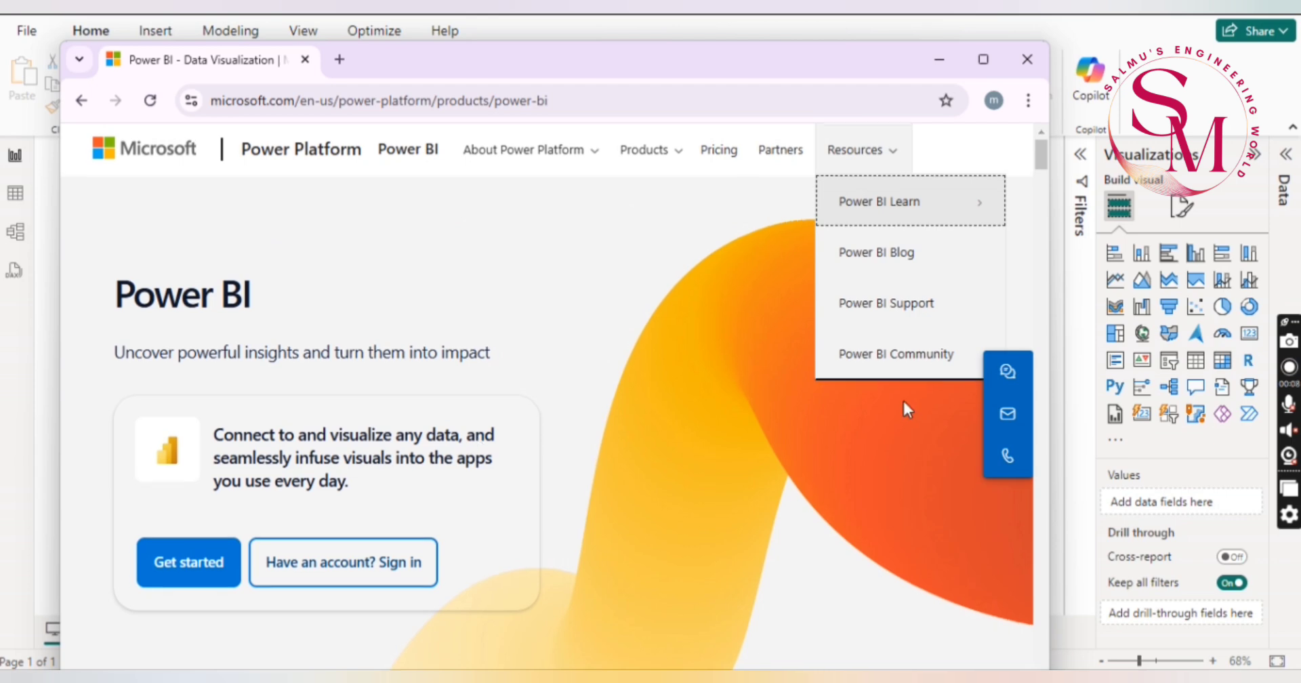
pyautogui.click(889, 311)
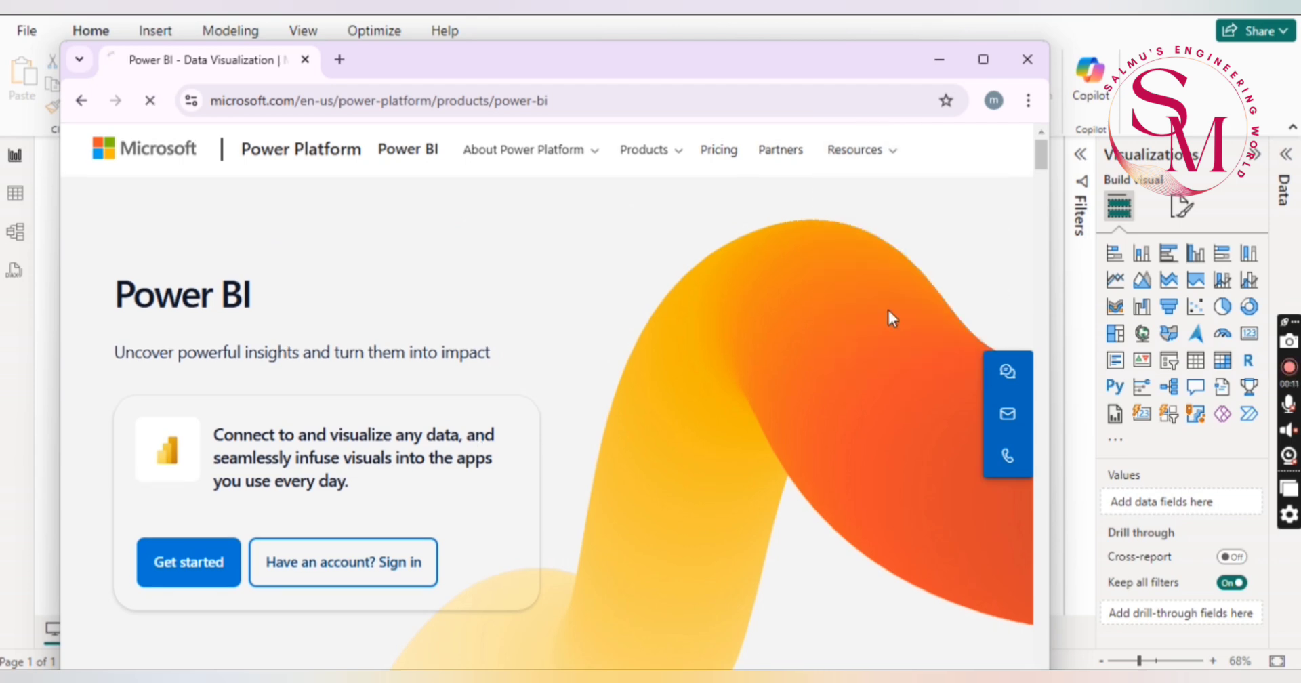
# Scroll through the Fabric blog, then close Chrome to return to Power BI Desktop.
pyautogui.scroll(-4, 730, 408)
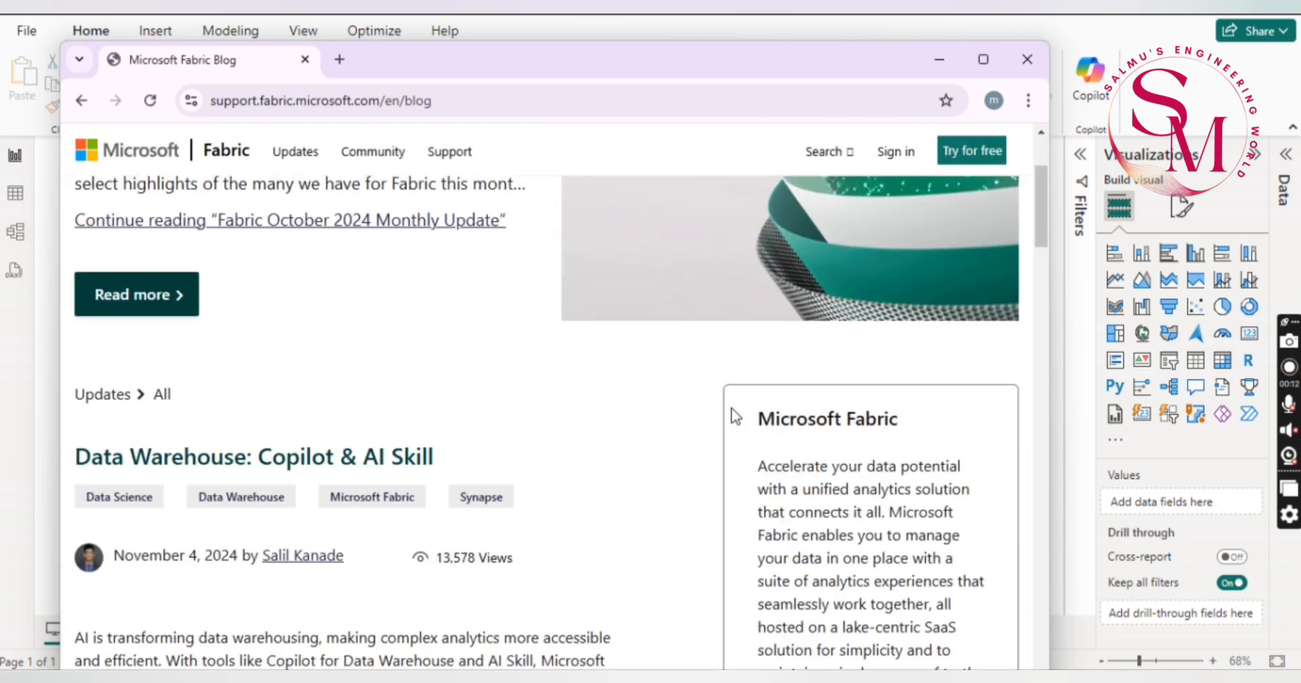
pyautogui.scroll(-3, 731, 408)
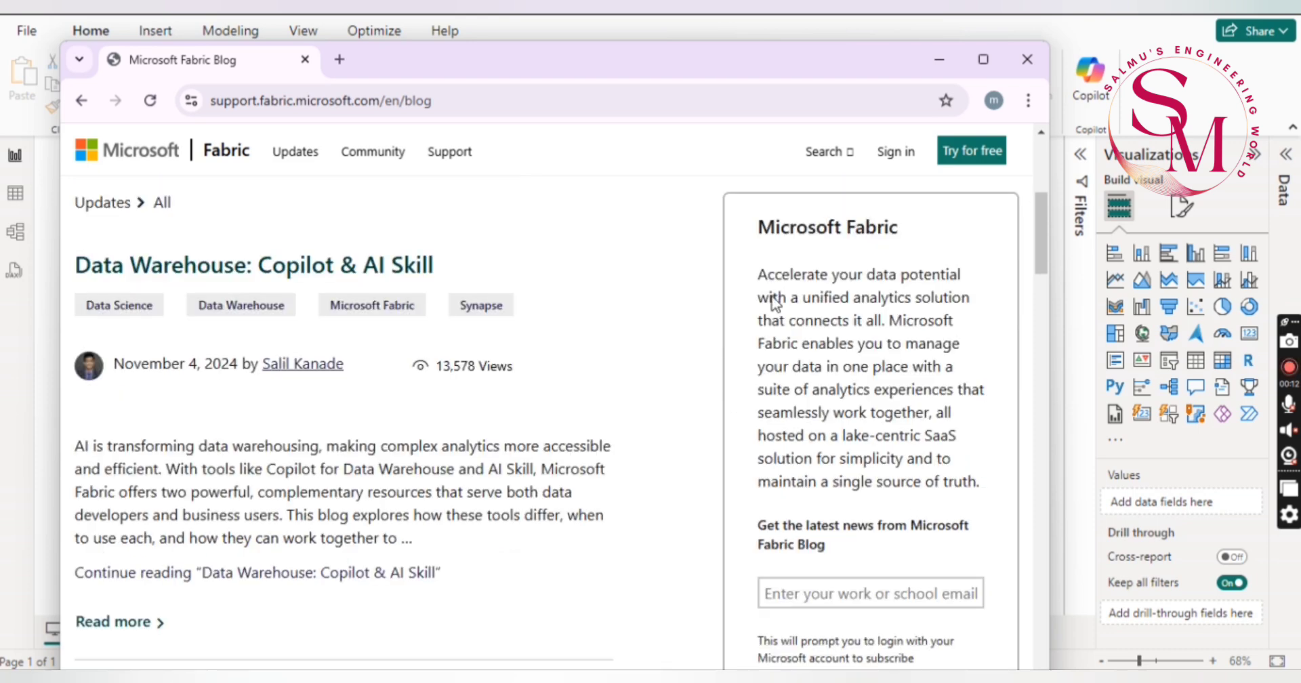
pyautogui.click(1026, 60)
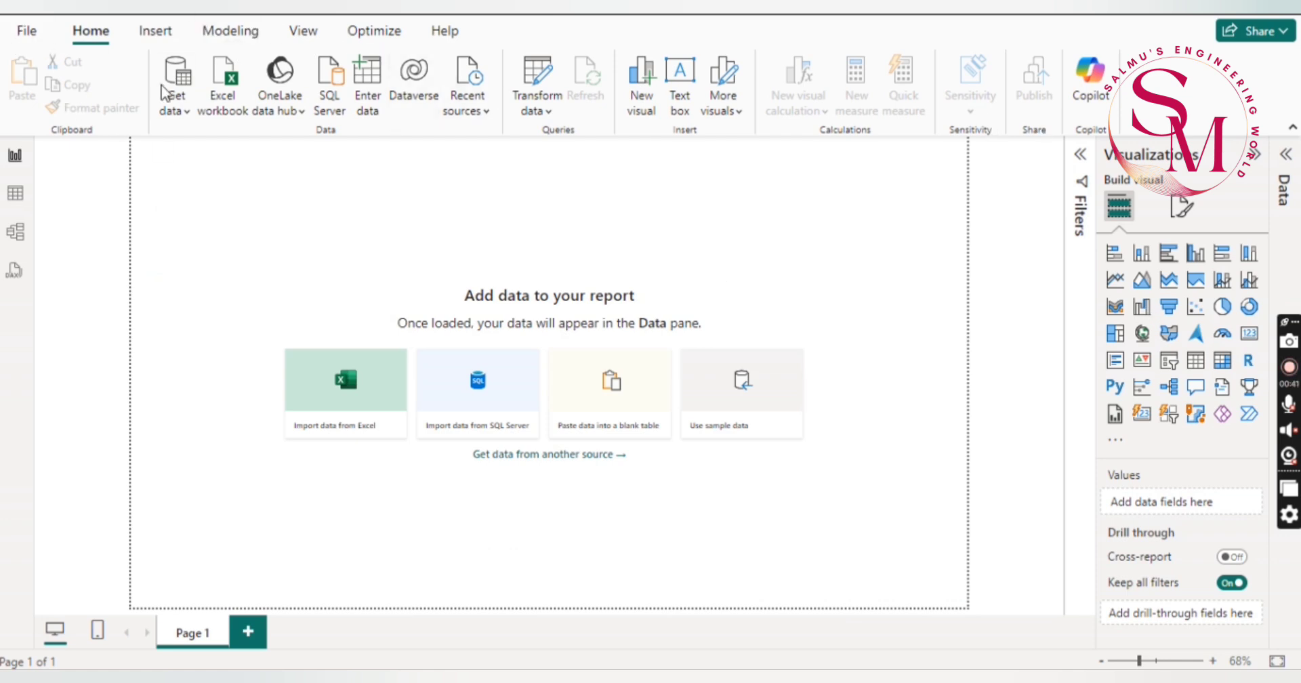
# View the Get data common sources list, then the Insert and Modeling ribbon tools.
pyautogui.click(187, 115)
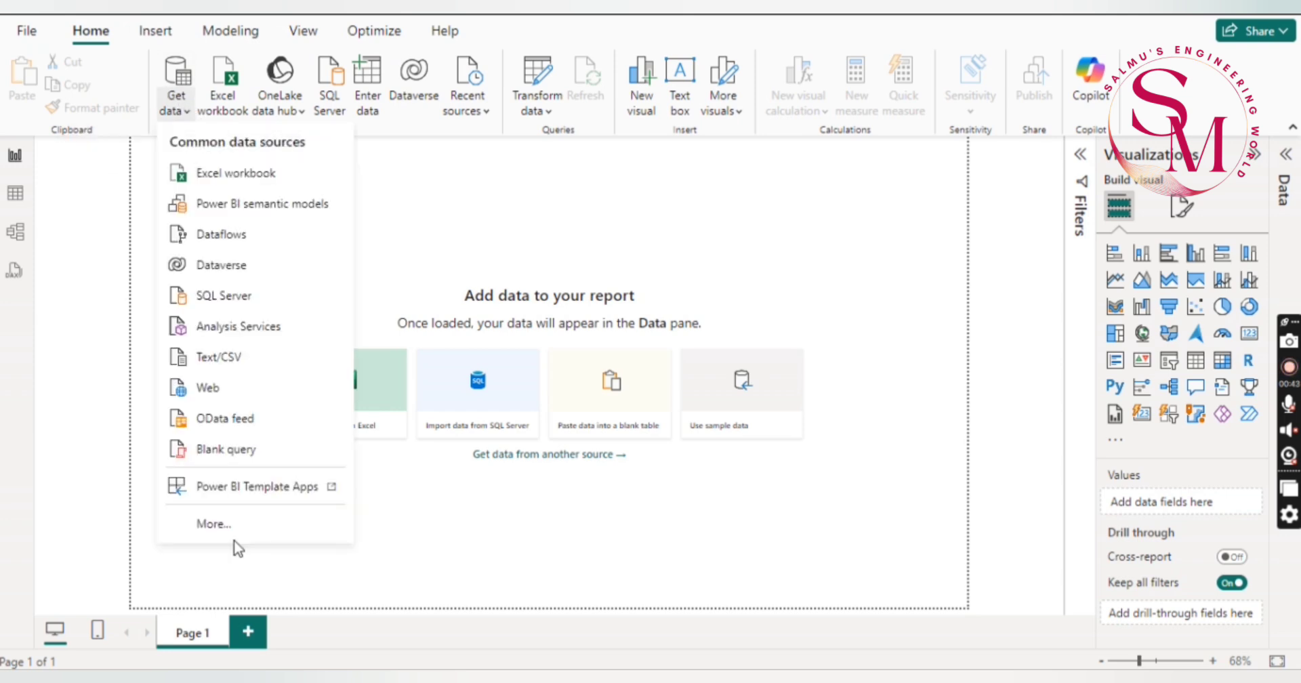
pyautogui.click(154, 37)
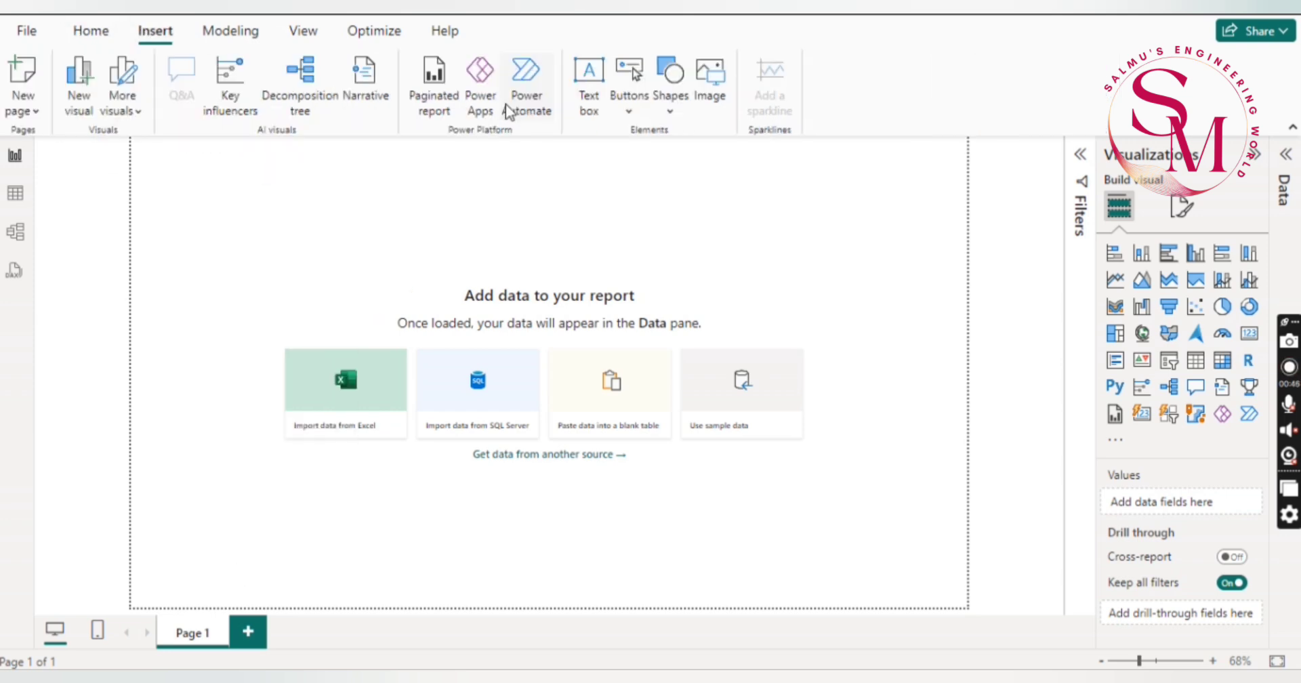
pyautogui.click(242, 26)
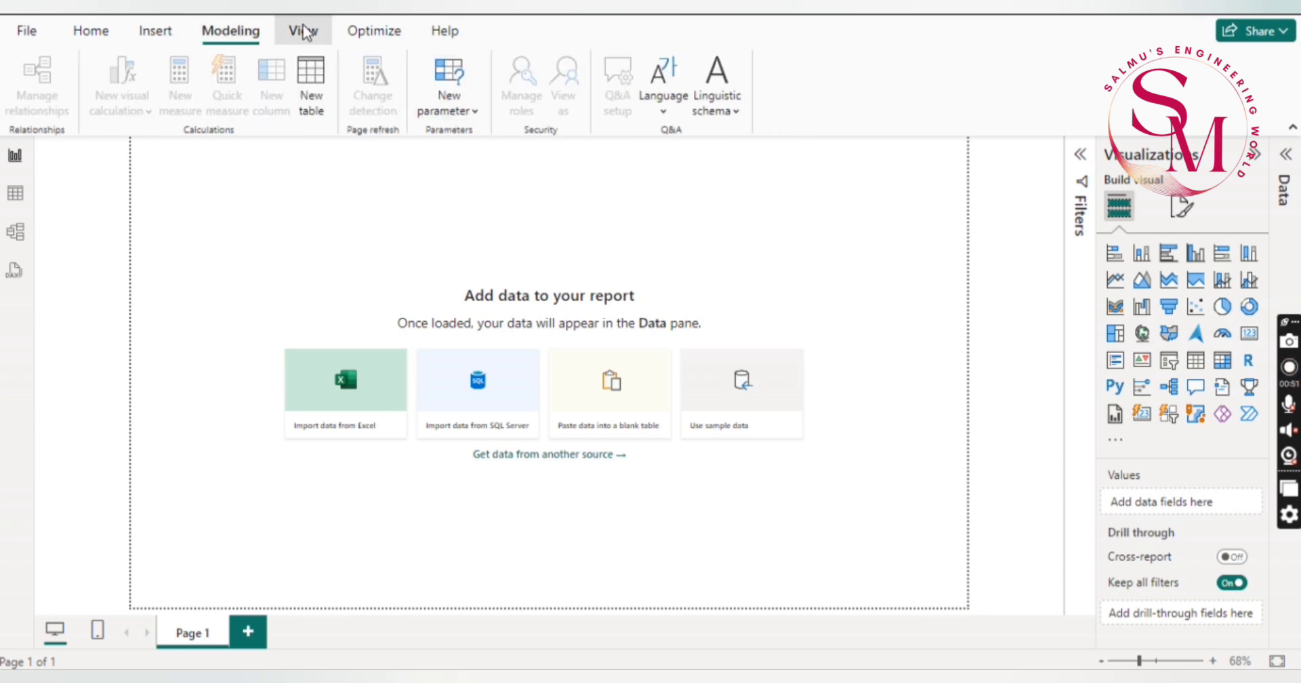
# Check the View tab's Page view scaling choices, then switch to the Help tab.
pyautogui.click(303, 31)
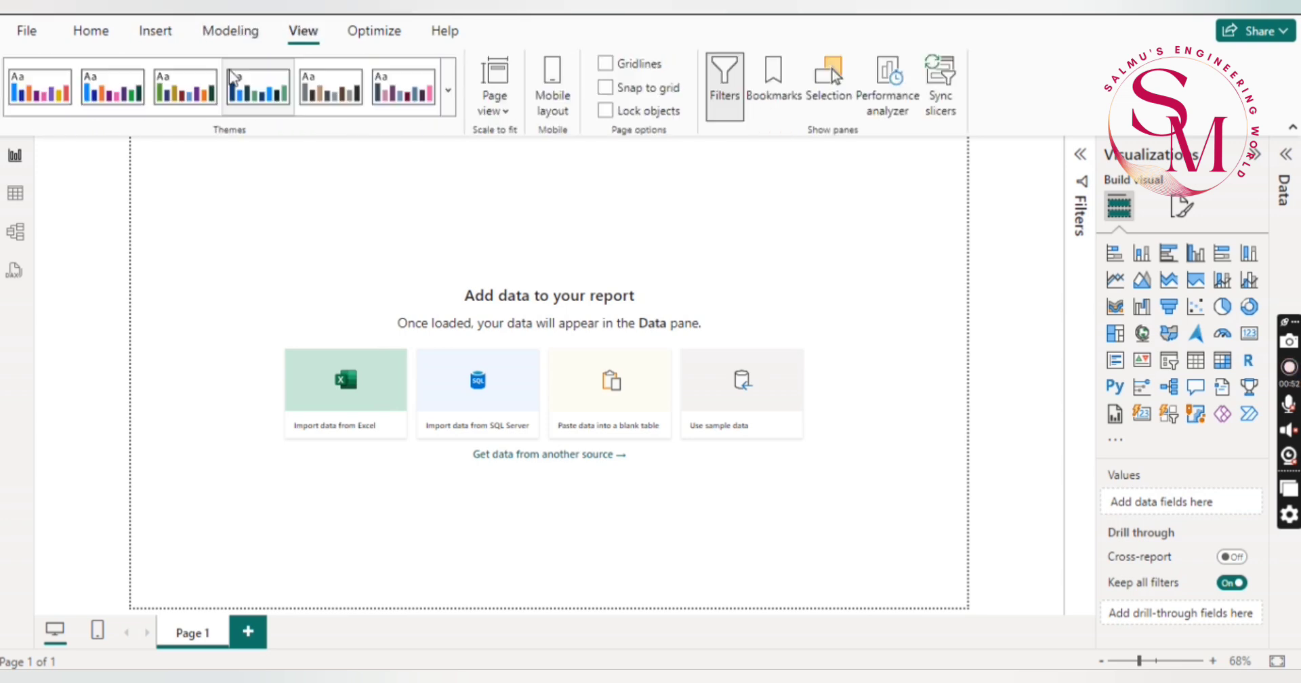
pyautogui.click(505, 112)
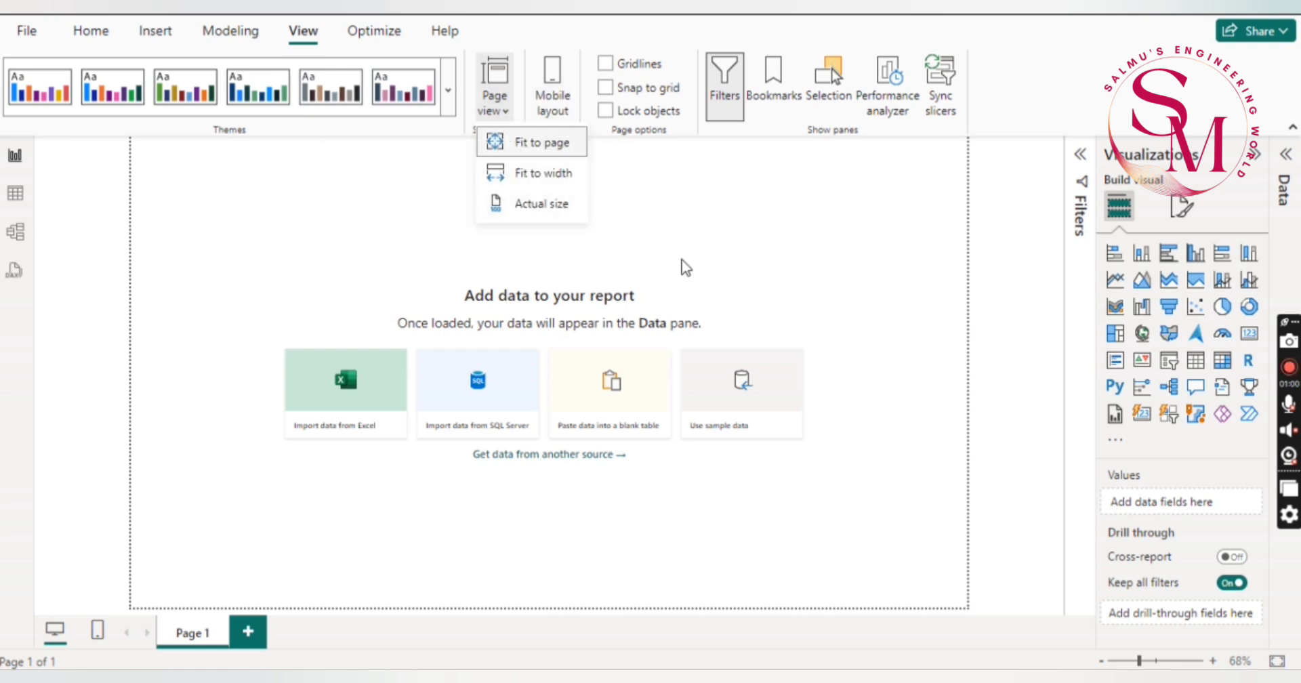
pyautogui.click(686, 216)
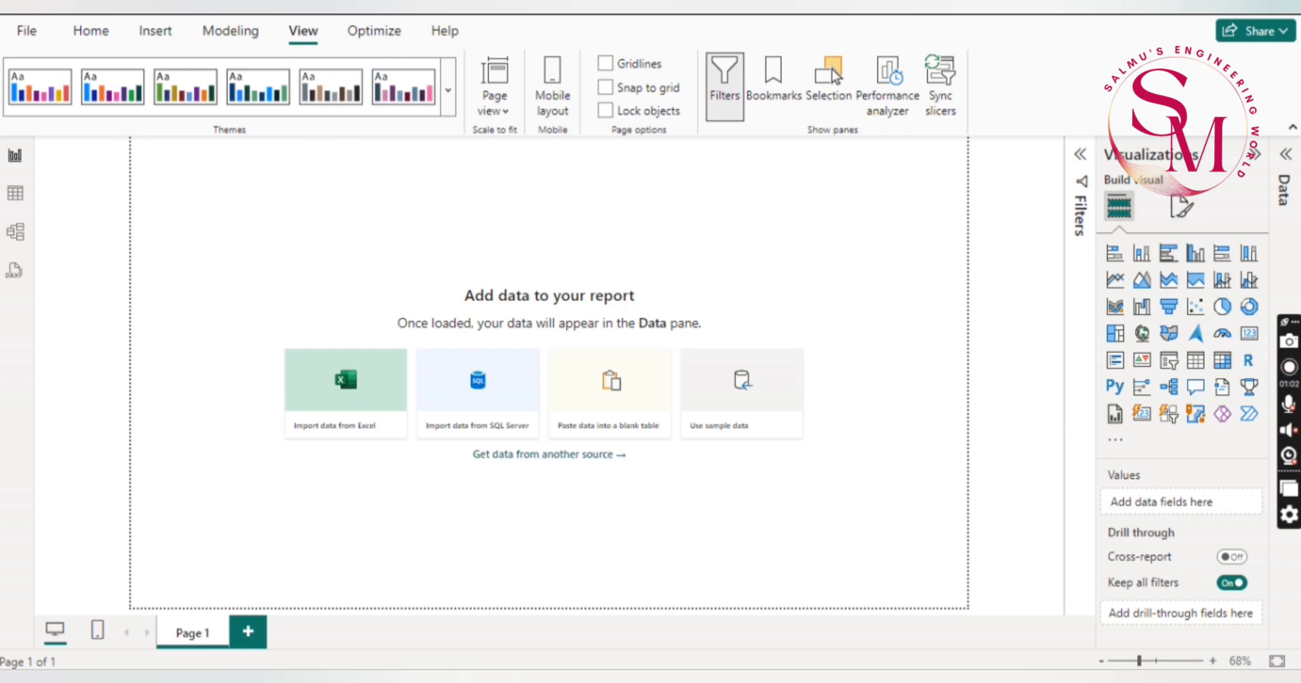
pyautogui.click(437, 34)
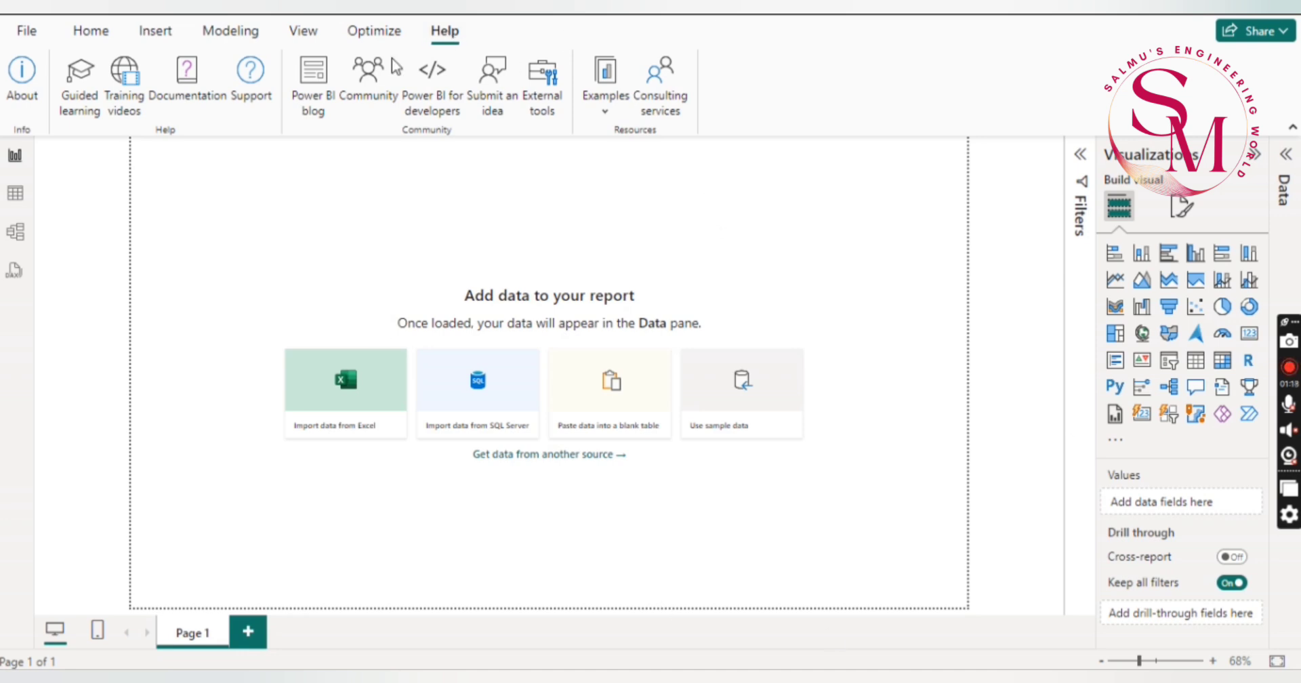
pyautogui.click(23, 88)
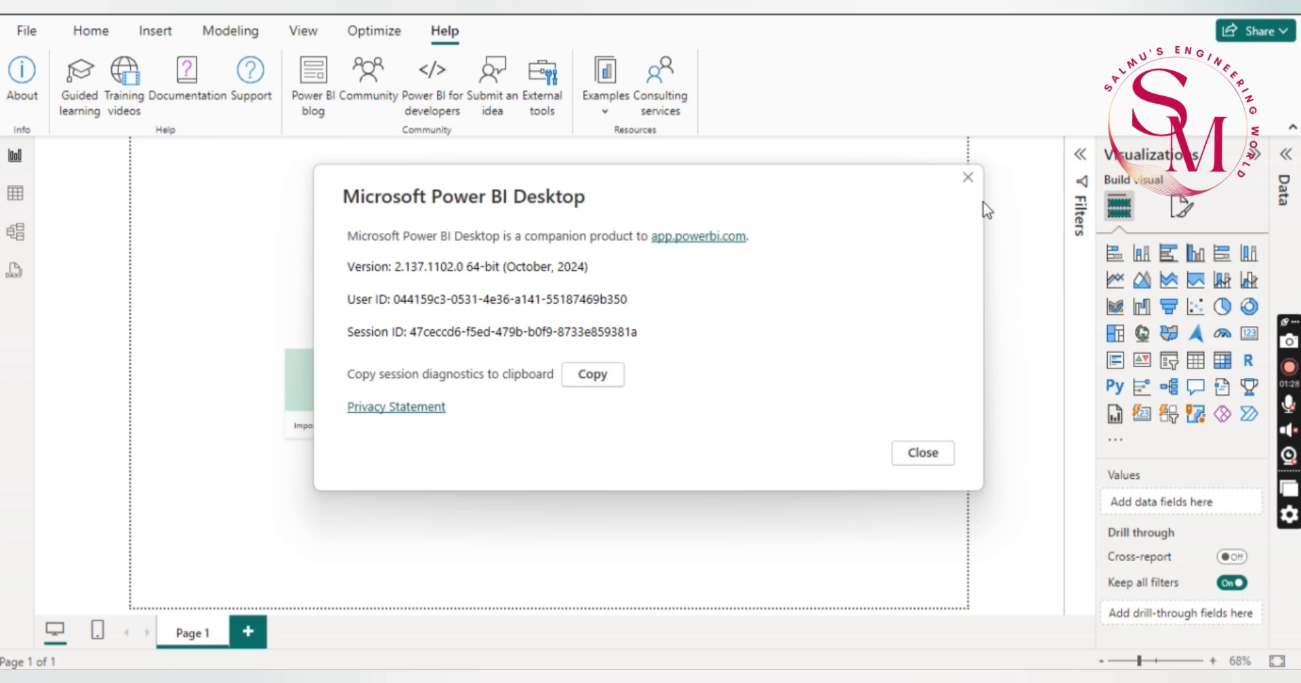
pyautogui.click(963, 175)
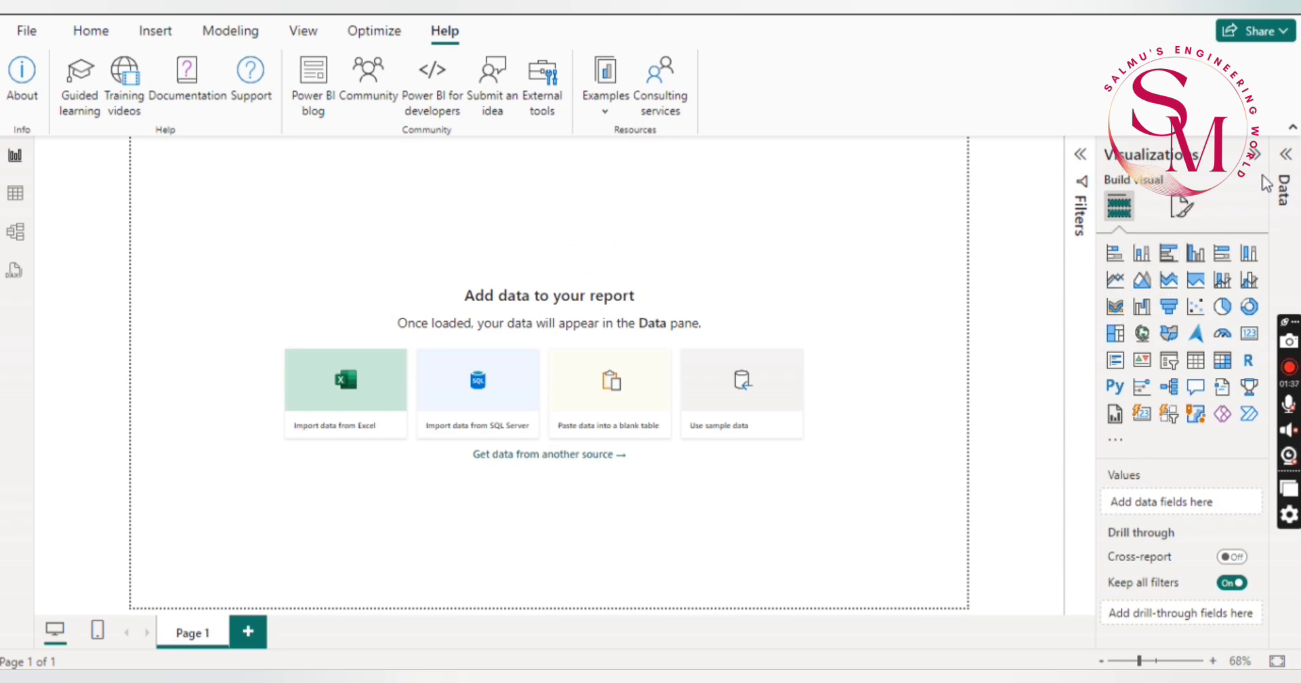
# Expand the Filters pane, collapse Visualizations, and expand the Data pane beside empty Page 1.
pyautogui.click(1080, 163)
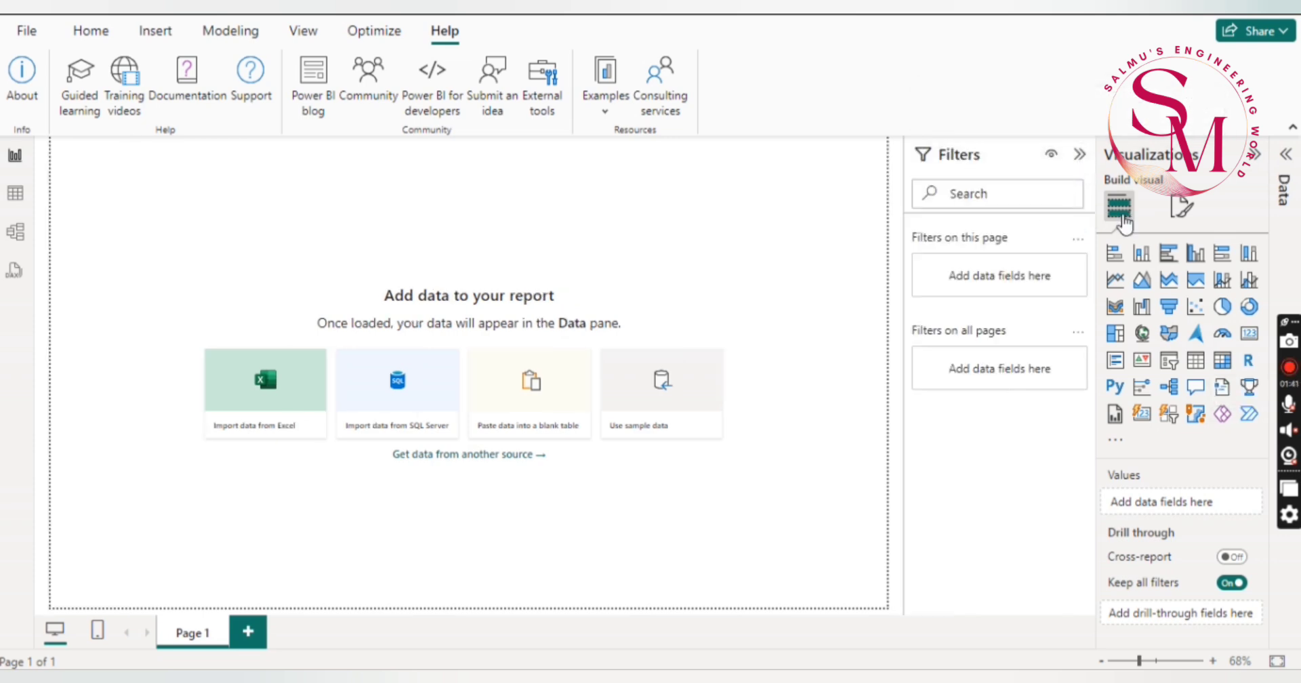
pyautogui.click(1256, 154)
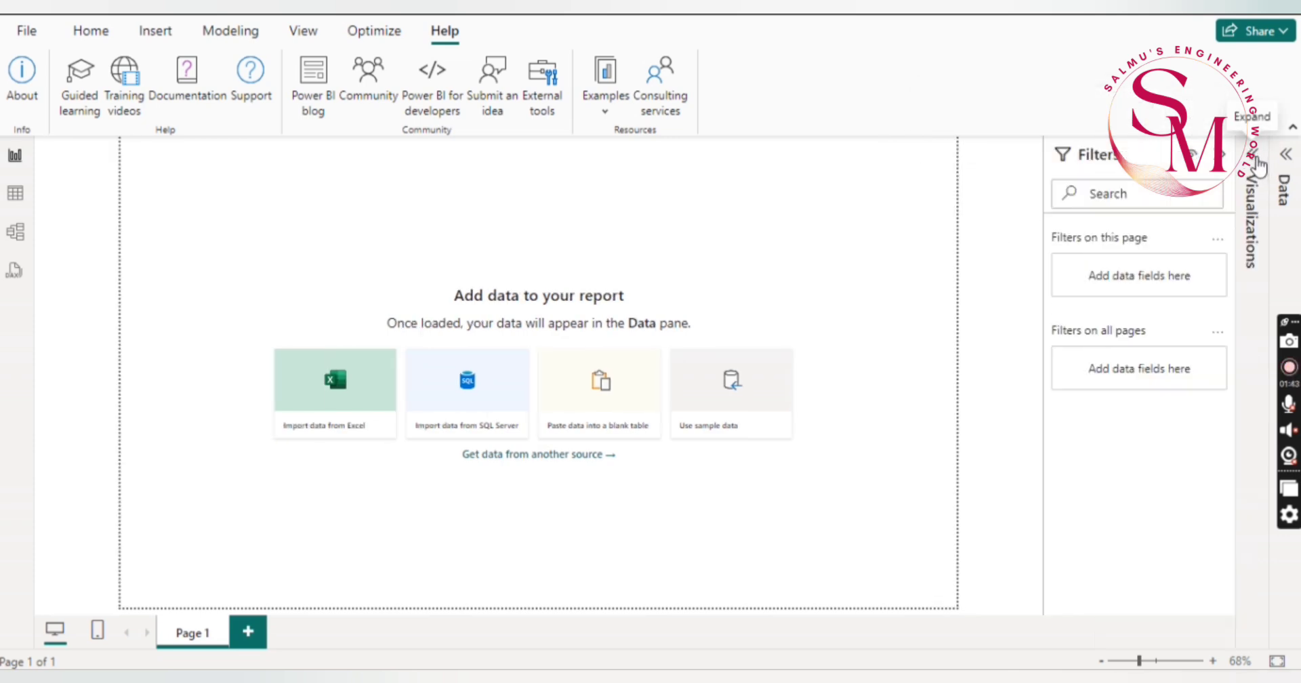
pyautogui.click(1286, 161)
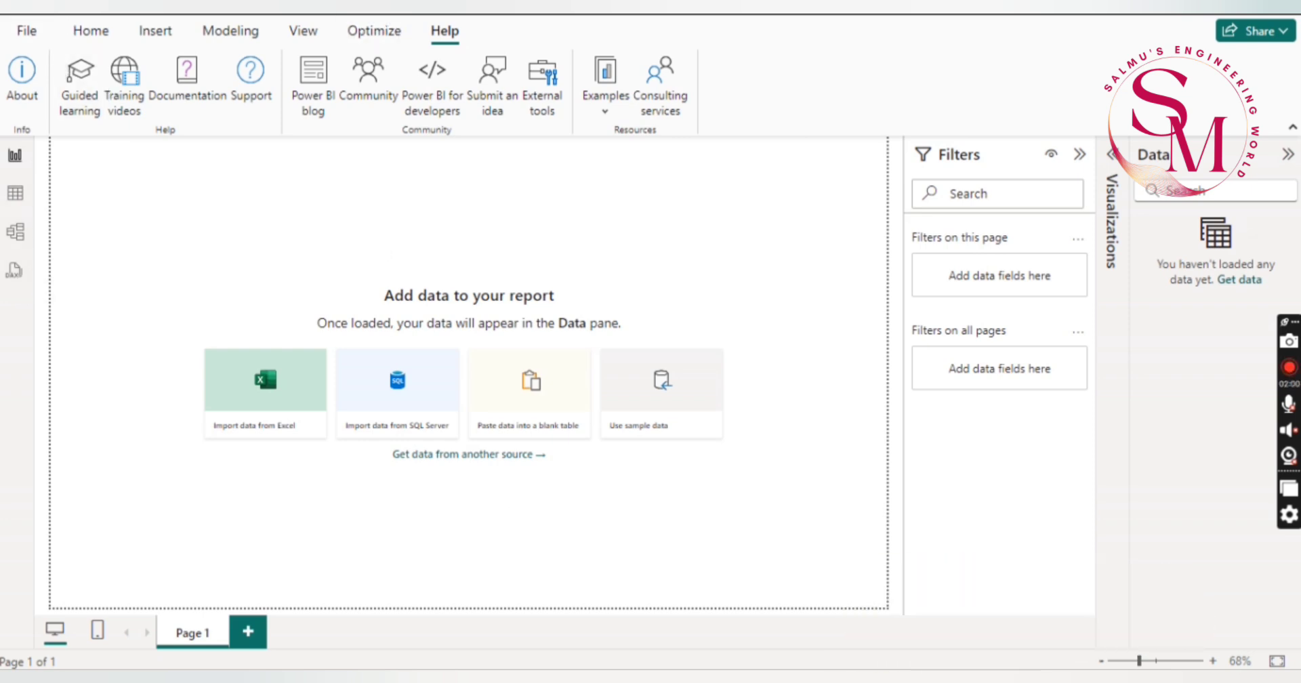
# Switch to the Home tab, glance at the File backstage, and return with the back arrow.
pyautogui.click(74, 34)
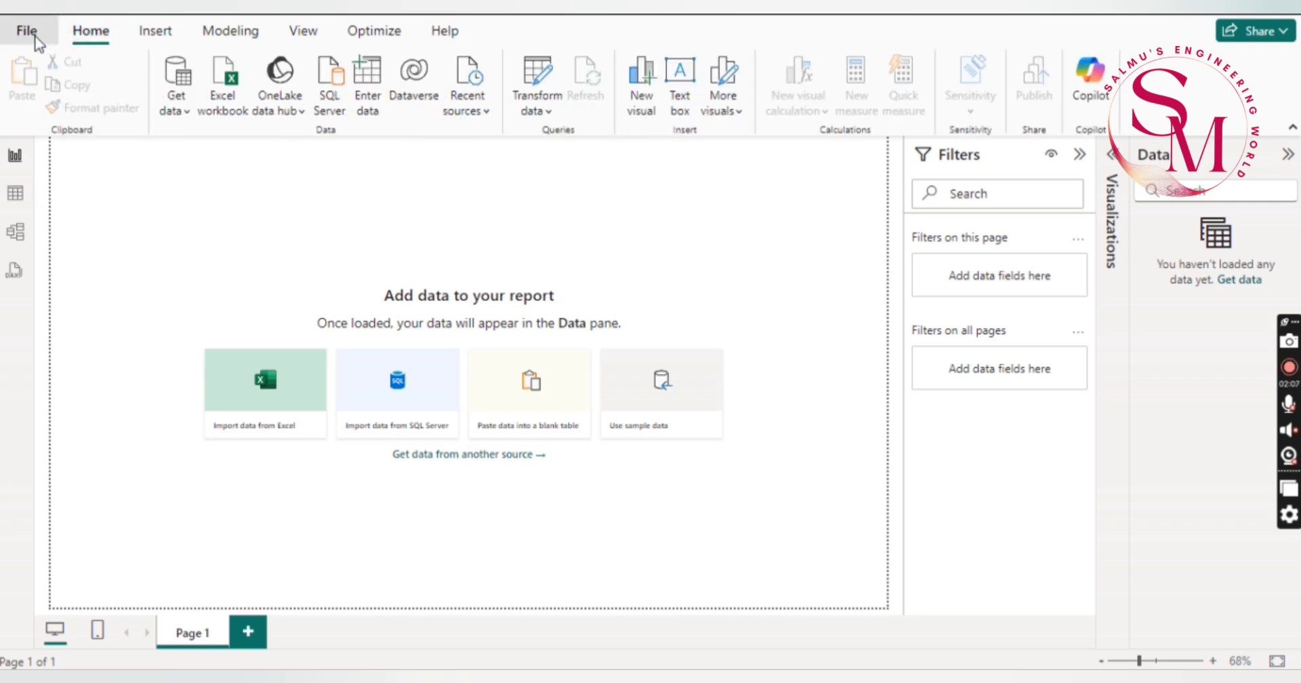
pyautogui.click(27, 31)
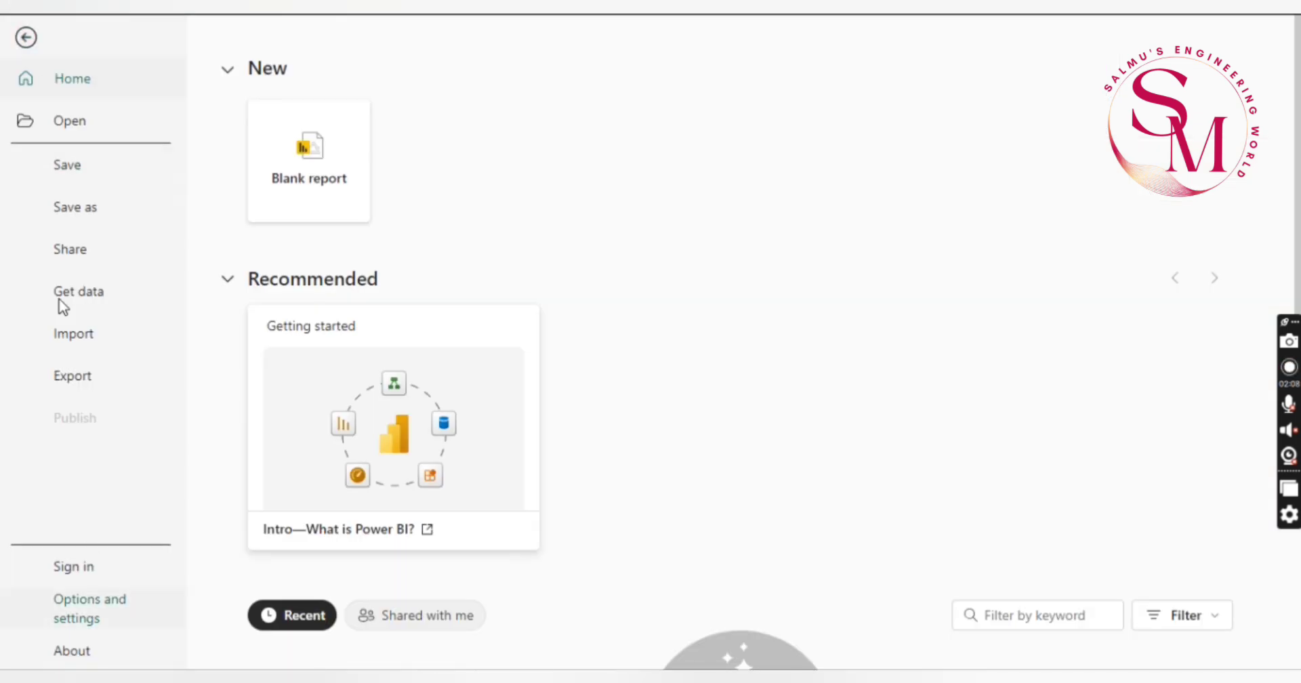
pyautogui.click(25, 36)
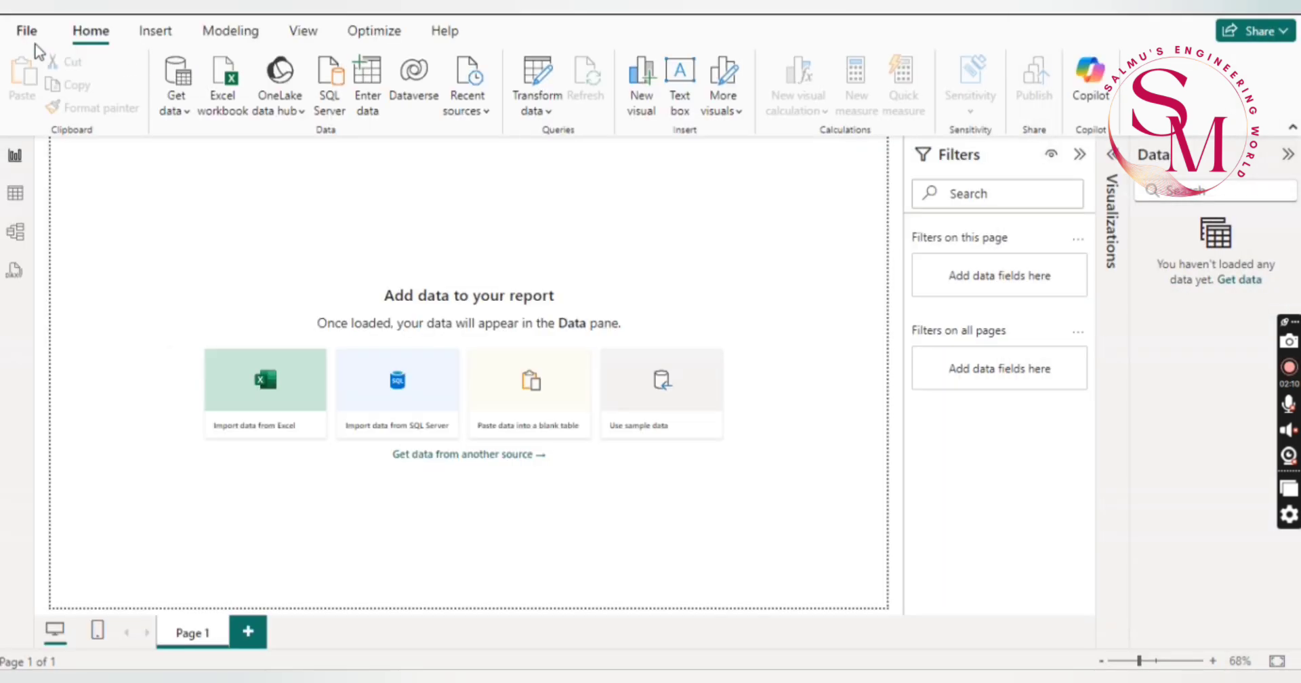